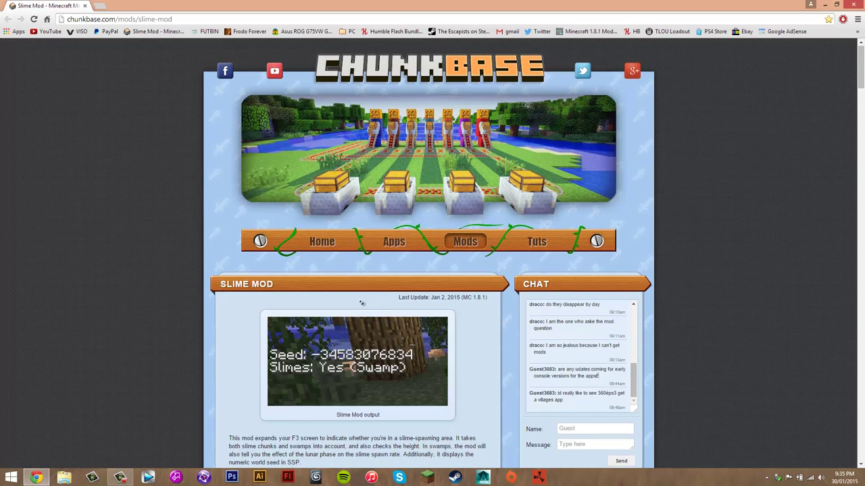
# Examine the Slime Mod page, including its sample output and the descriptions of the Vanilla and Forge versions
pyautogui.scroll(-1, 361, 277)
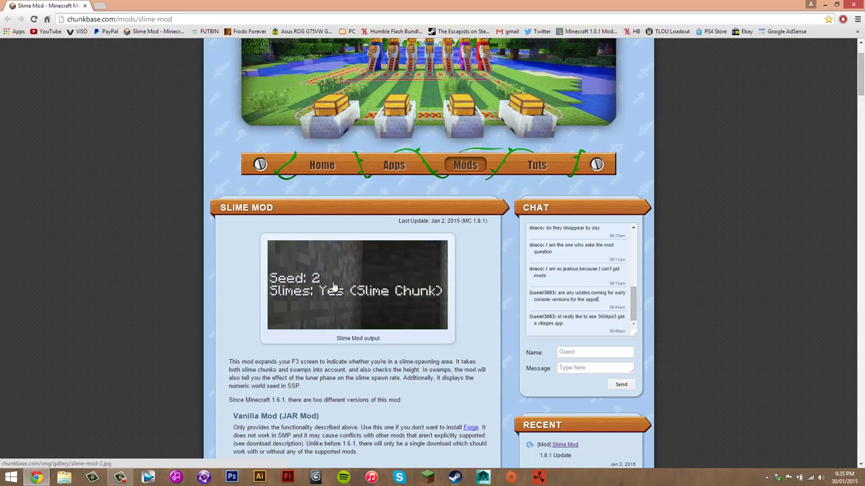
pyautogui.scroll(-5, 333, 288)
pyautogui.scroll(6, 464, 252)
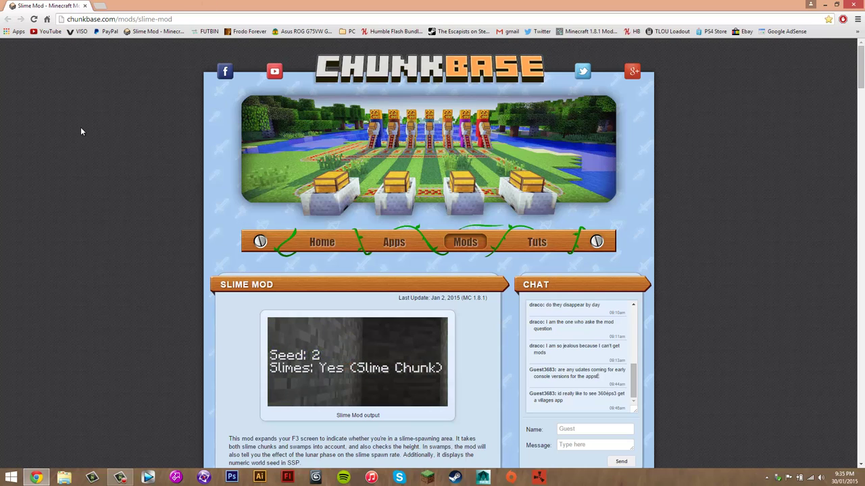
pyautogui.scroll(-2, 138, 231)
pyautogui.moveTo(318, 182); pyautogui.dragTo(220, 178)
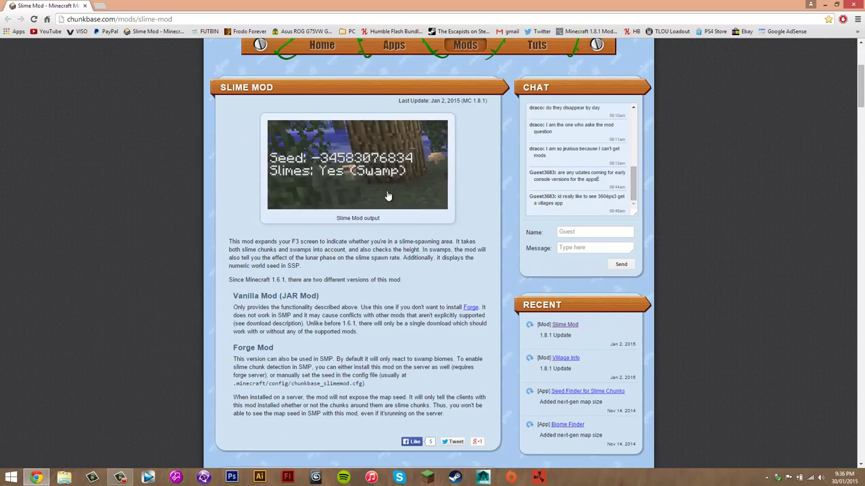
pyautogui.scroll(2, 346, 158)
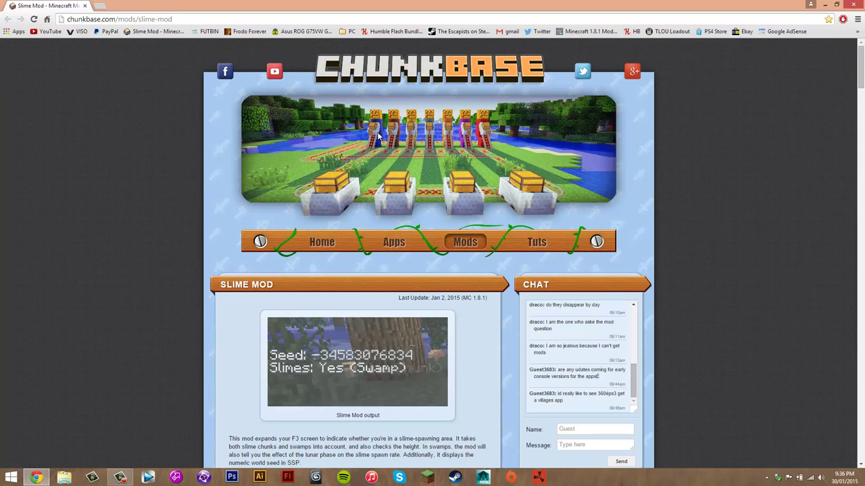
pyautogui.scroll(-5, 311, 158)
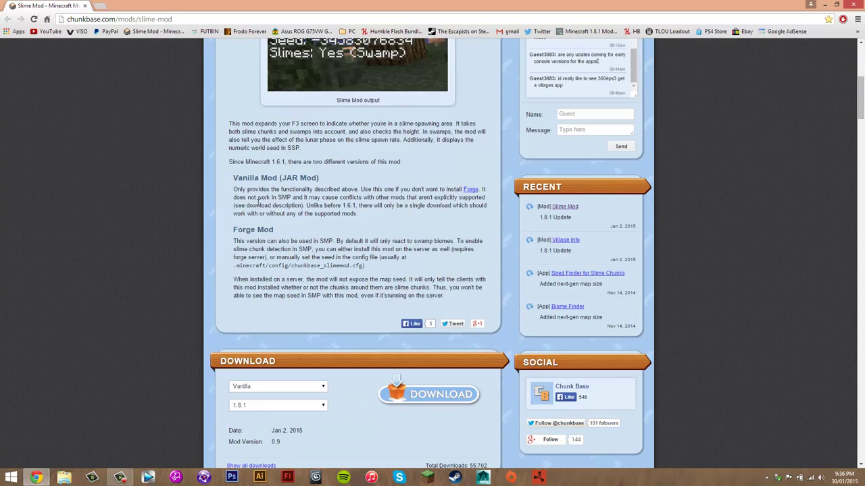
pyautogui.scroll(1, 258, 201)
# Download the Vanilla version of the Slime Mod for Minecraft 1.8.1
pyautogui.scroll(-4, 198, 230)
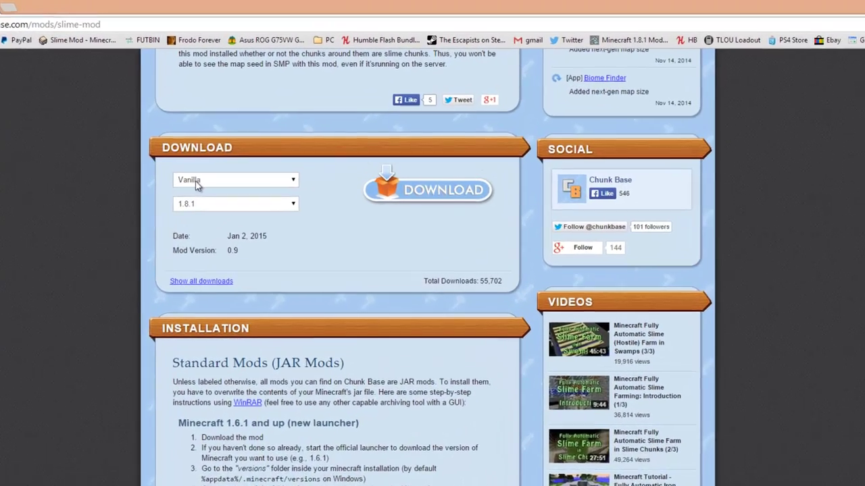
pyautogui.click(245, 143)
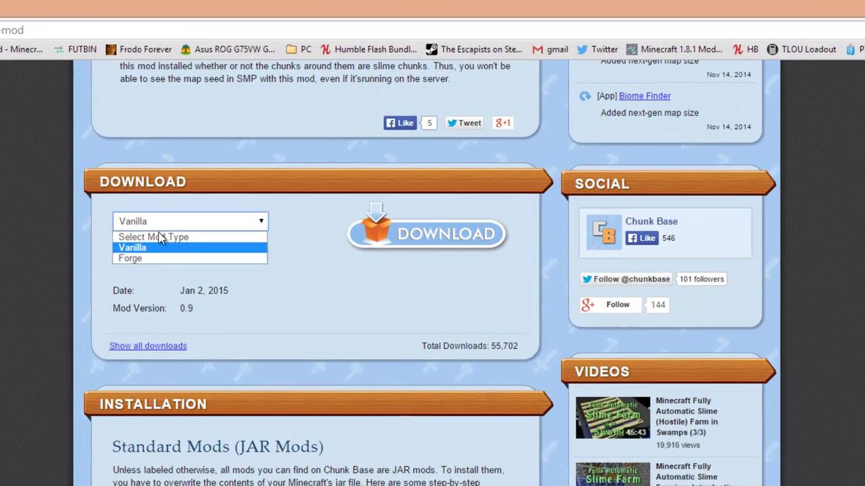
pyautogui.click(127, 251)
pyautogui.click(169, 254)
pyautogui.click(157, 279)
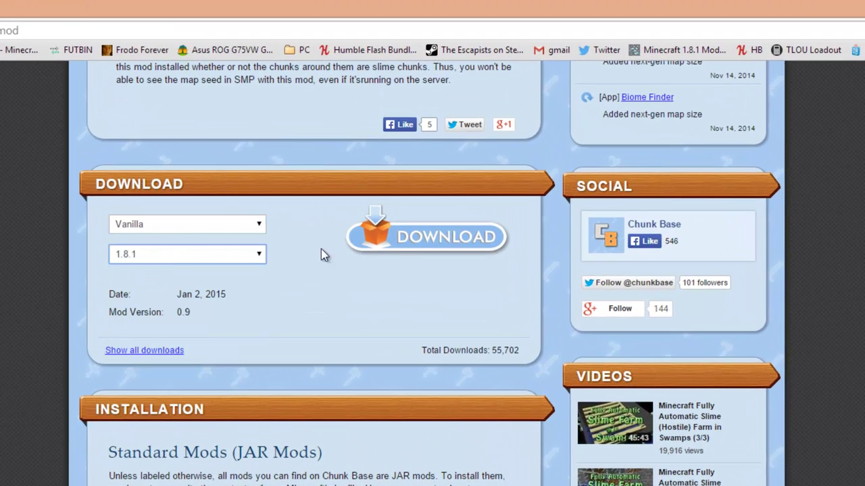
pyautogui.click(412, 247)
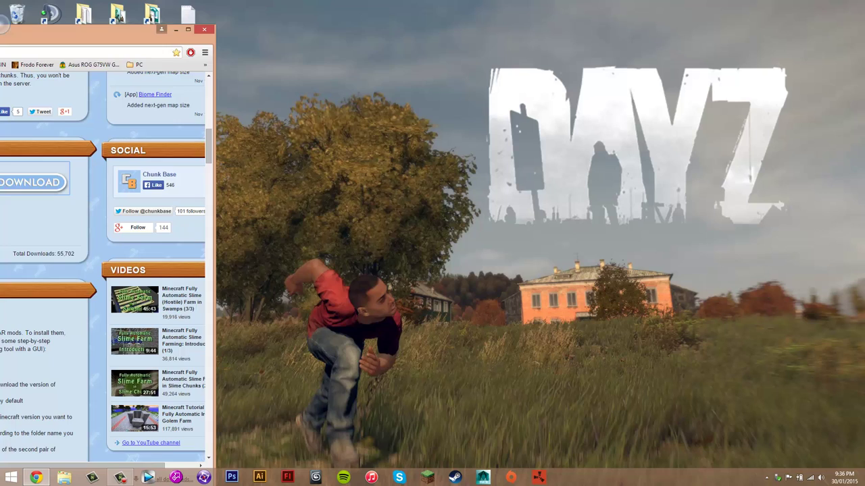
# Shrink the browser window to half the screen and place the downloaded SlimeMod_1.8.1.zip on the desktop
pyautogui.doubleClick(230, 5)
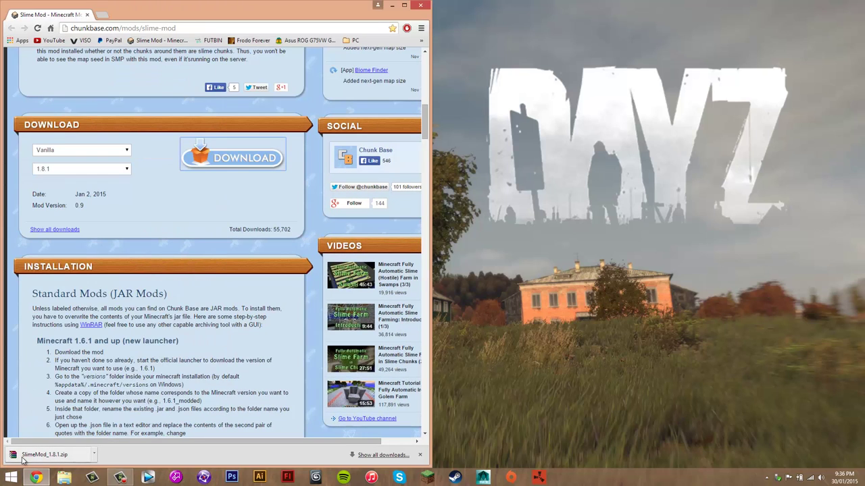
pyautogui.moveTo(24, 458); pyautogui.dragTo(669, 154)
pyautogui.moveTo(274, 10); pyautogui.dragTo(863, 10)
# Turn off automatic arrangement of the desktop icons and move the SlimeMod archive to an empty desktop area away from the other icons
pyautogui.rightClick(282, 218)
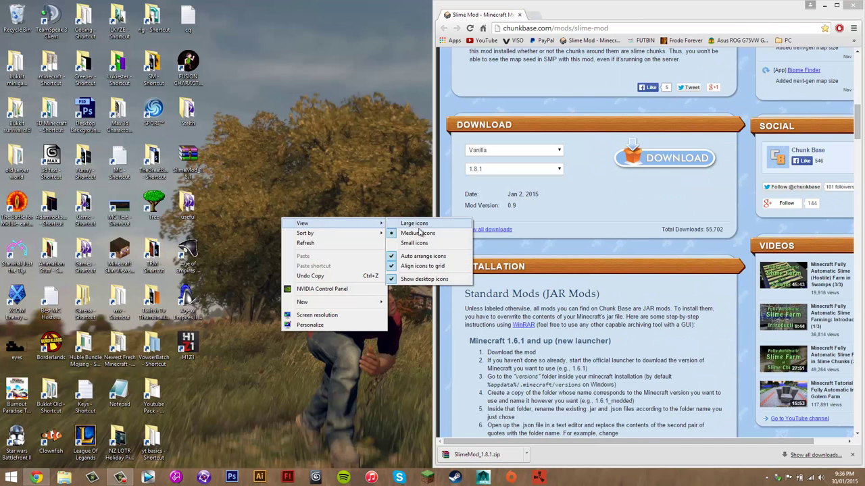
pyautogui.click(412, 256)
pyautogui.moveTo(256, 154); pyautogui.dragTo(390, 181)
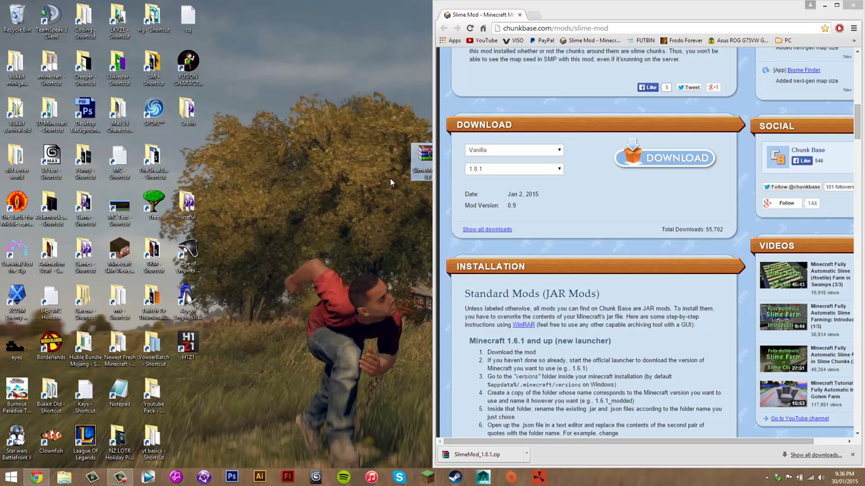
pyautogui.moveTo(605, 11); pyautogui.dragTo(0, 172)
pyautogui.moveTo(441, 155); pyautogui.dragTo(612, 159)
pyautogui.click(307, 12)
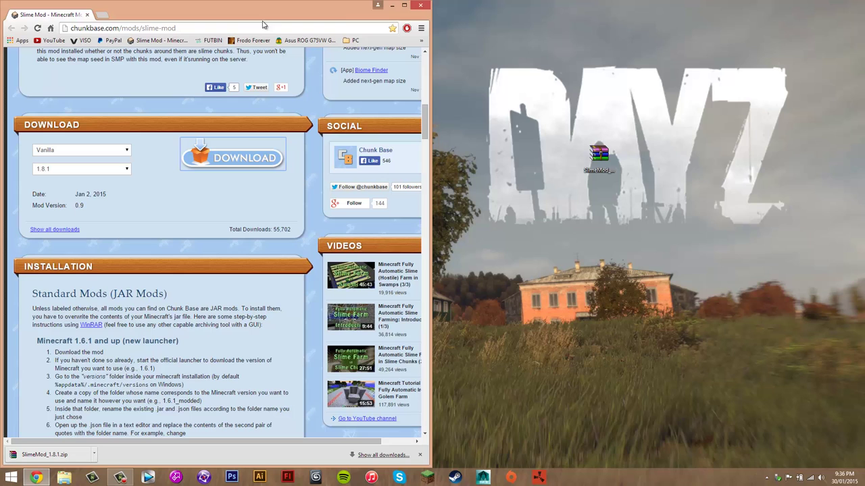
# Close the browser and shift the SlimeMod archive slightly closer to the middle of the desktop
pyautogui.moveTo(333, 14); pyautogui.dragTo(1, 94)
pyautogui.click(420, 5)
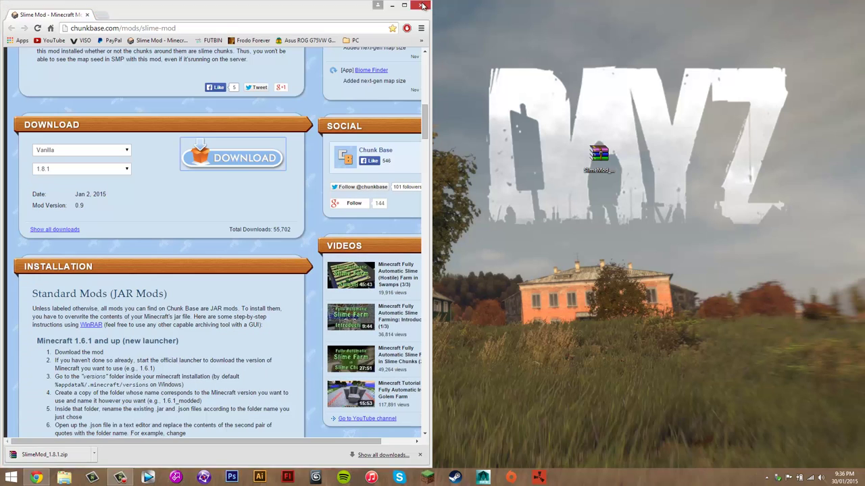
pyautogui.moveTo(641, 125); pyautogui.dragTo(471, 240)
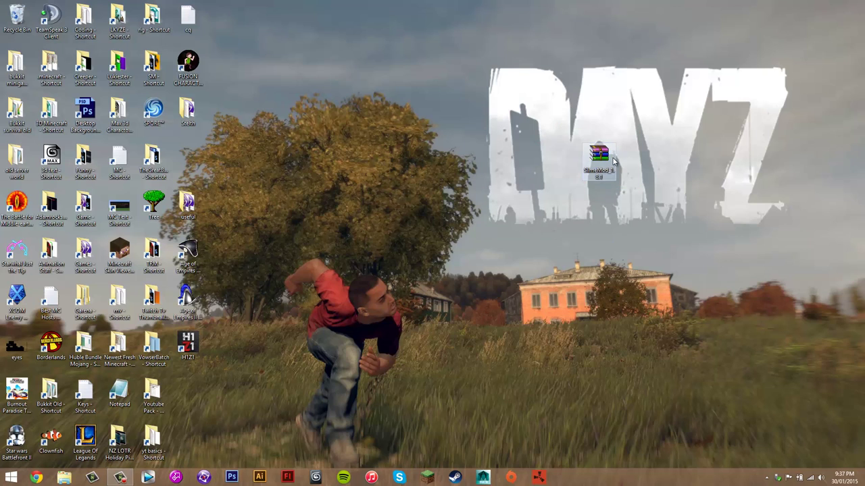
pyautogui.moveTo(582, 162); pyautogui.dragTo(515, 162)
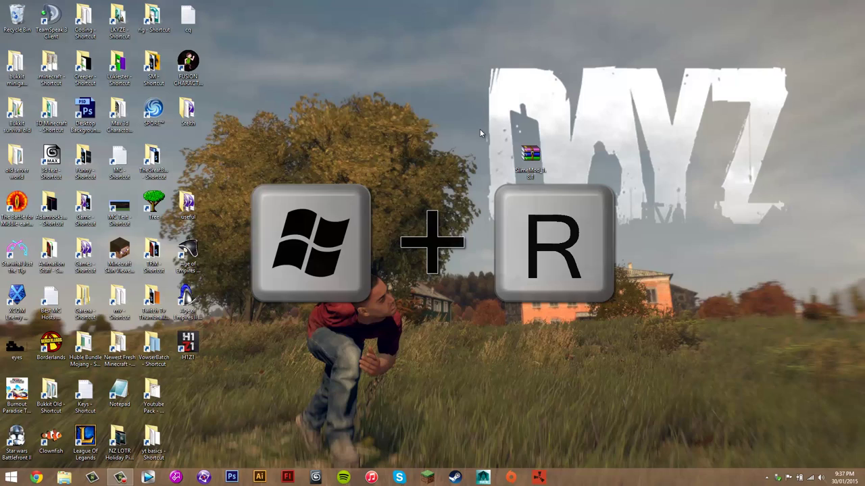
# Open the Roaming application data folder by running %appdata% from the Windows Run dialog
pyautogui.press('super+r')
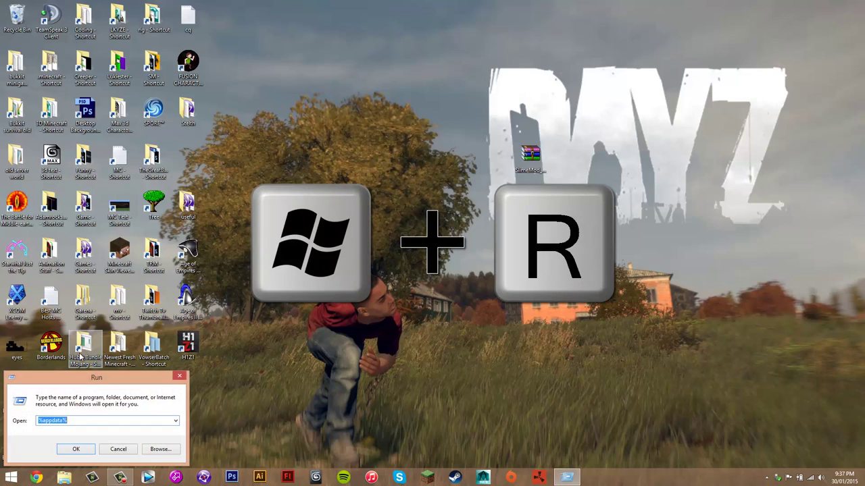
pyautogui.moveTo(100, 373); pyautogui.dragTo(350, 105)
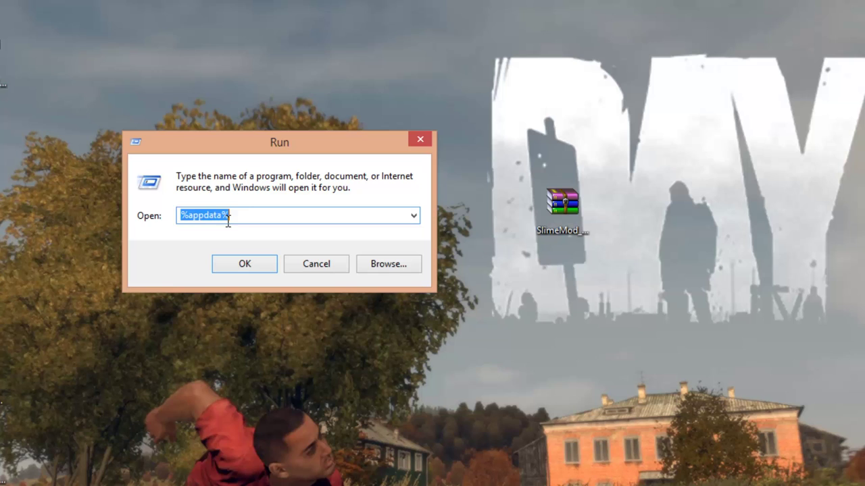
pyautogui.click(247, 220)
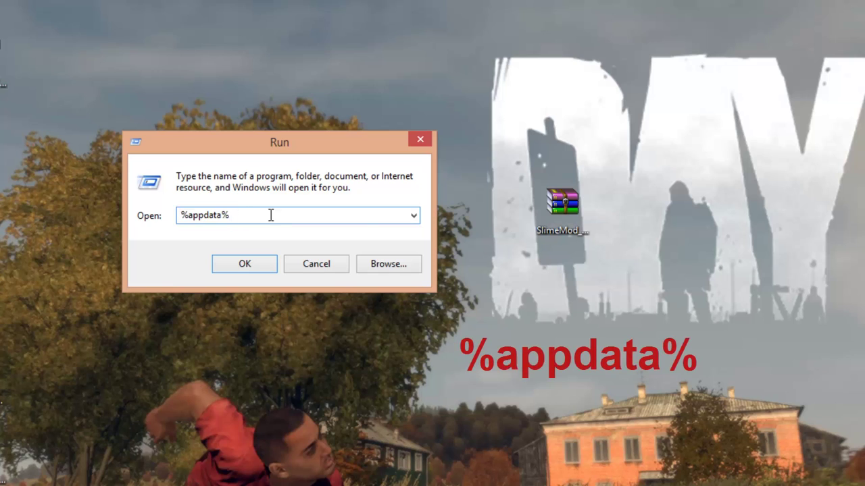
pyautogui.moveTo(270, 216); pyautogui.dragTo(66, 203)
pyautogui.write('%a')
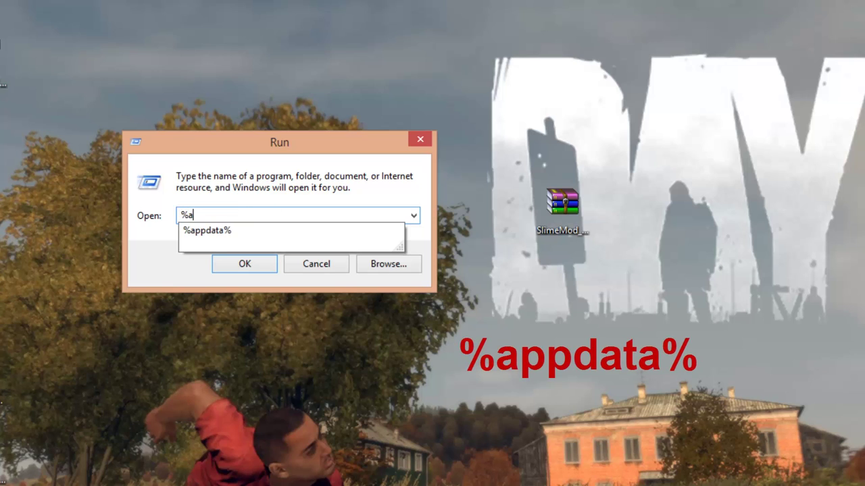
pyautogui.write('ppdata%')
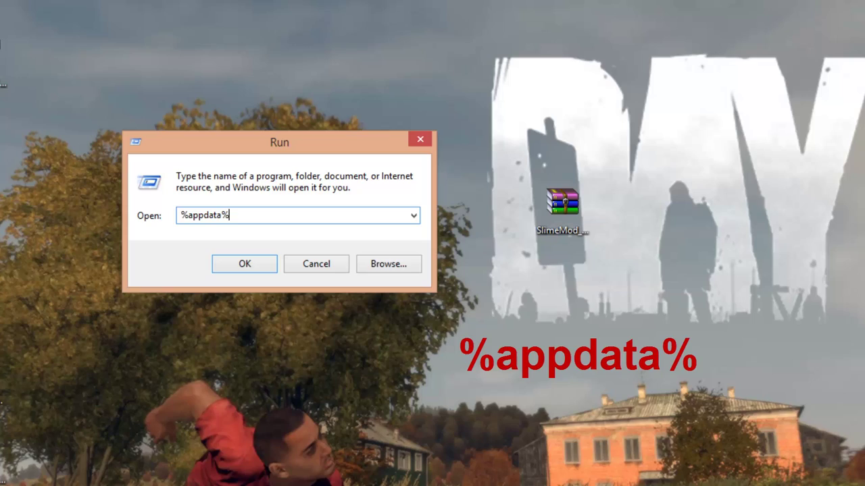
pyautogui.click(244, 265)
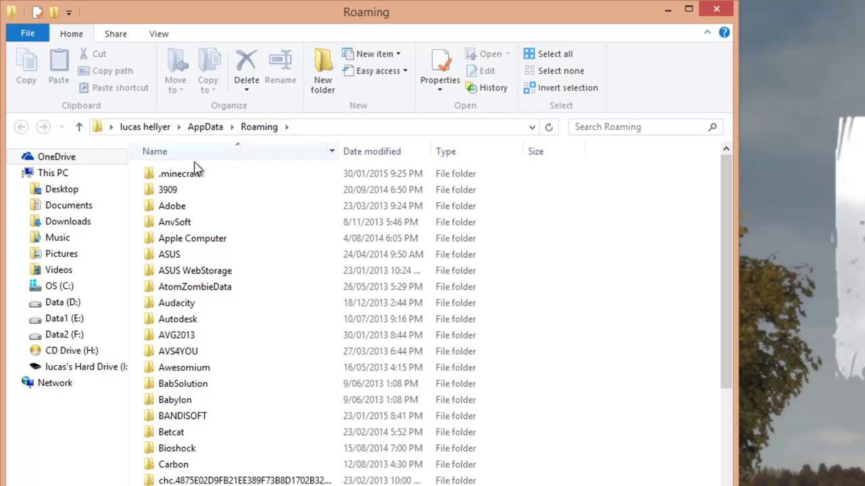
# Find the .minecraft folder within Roaming and open its versions subfolder
pyautogui.click(167, 190)
pyautogui.scroll(-15, 541, 381)
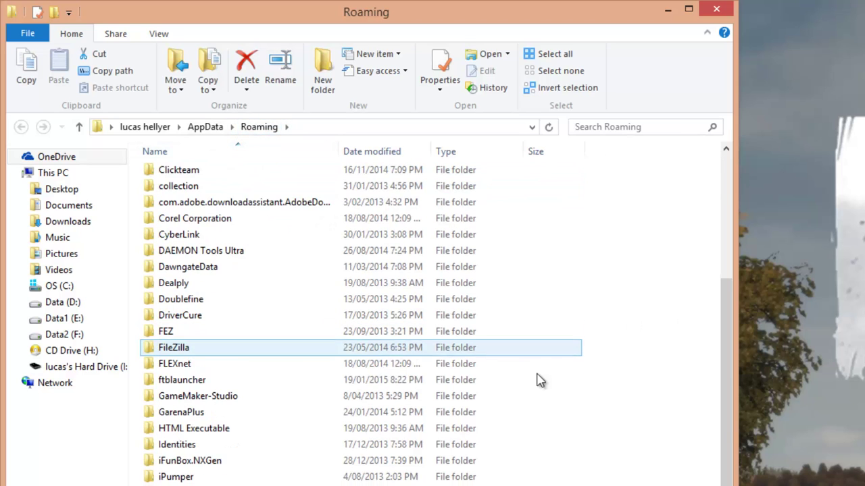
pyautogui.click(492, 413)
pyautogui.scroll(-3, 264, 423)
pyautogui.scroll(17, 322, 466)
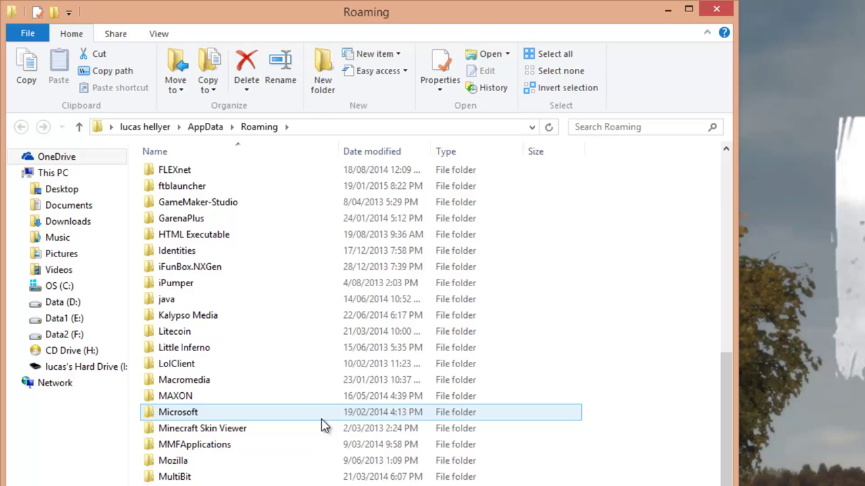
pyautogui.click(233, 217)
pyautogui.scroll(1, 297, 209)
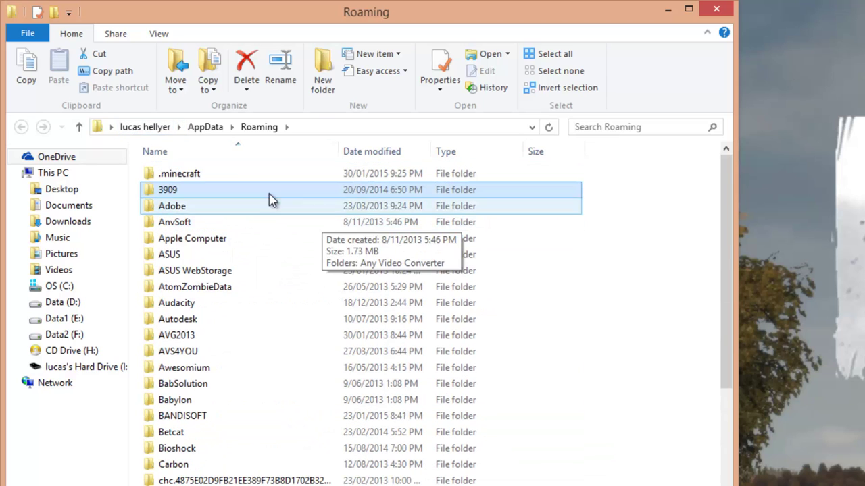
pyautogui.click(211, 177)
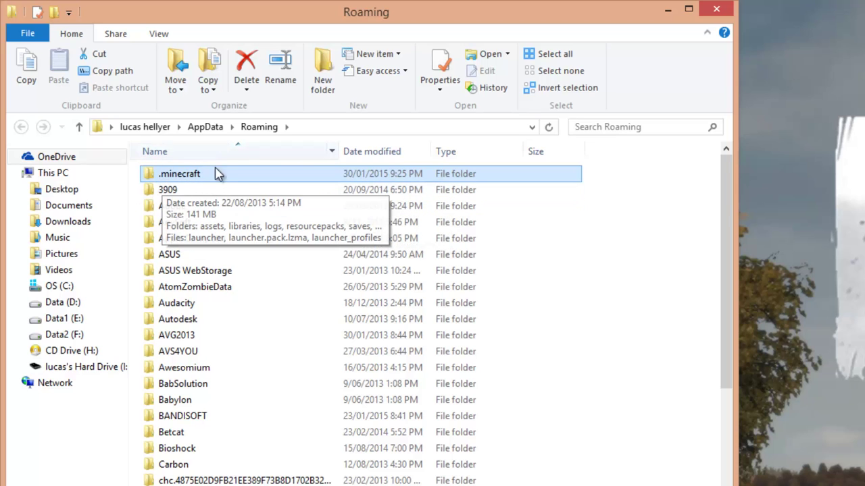
pyautogui.doubleClick(161, 177)
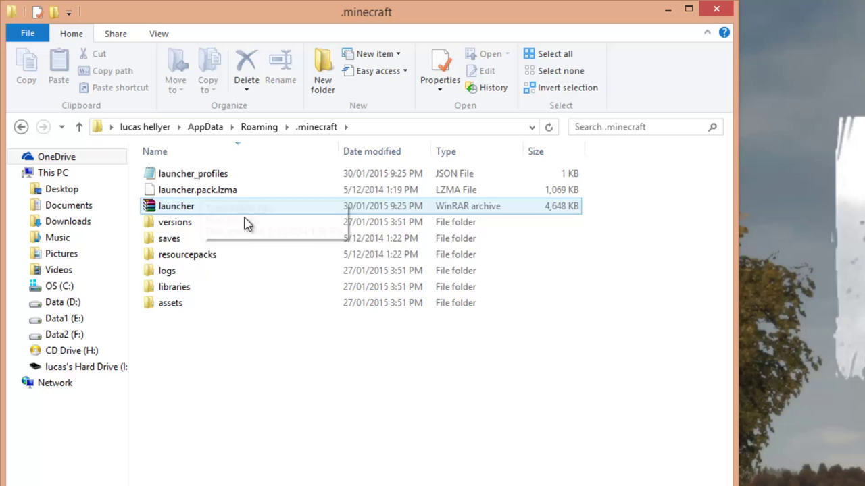
pyautogui.click(185, 227)
pyautogui.doubleClick(185, 227)
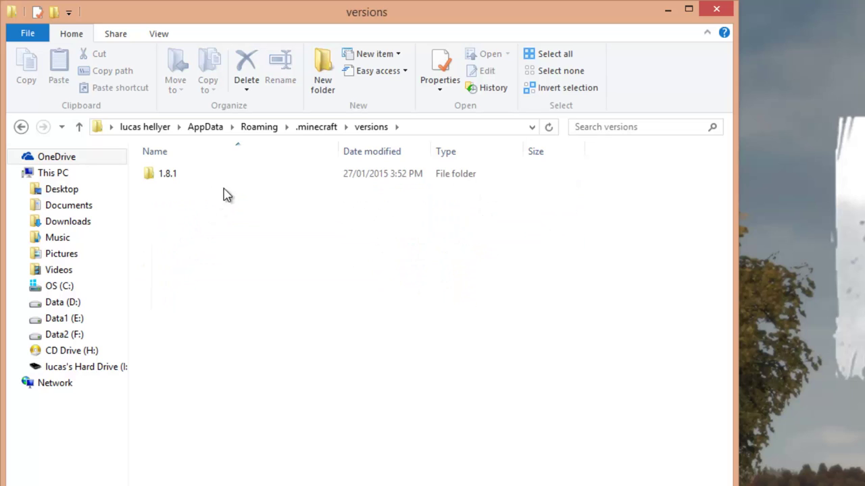
pyautogui.moveTo(641, 208); pyautogui.dragTo(168, 174)
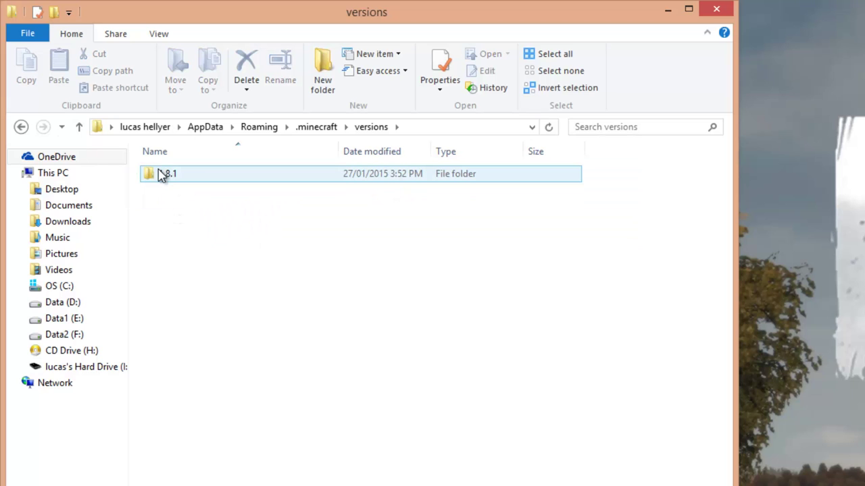
pyautogui.click(384, 173)
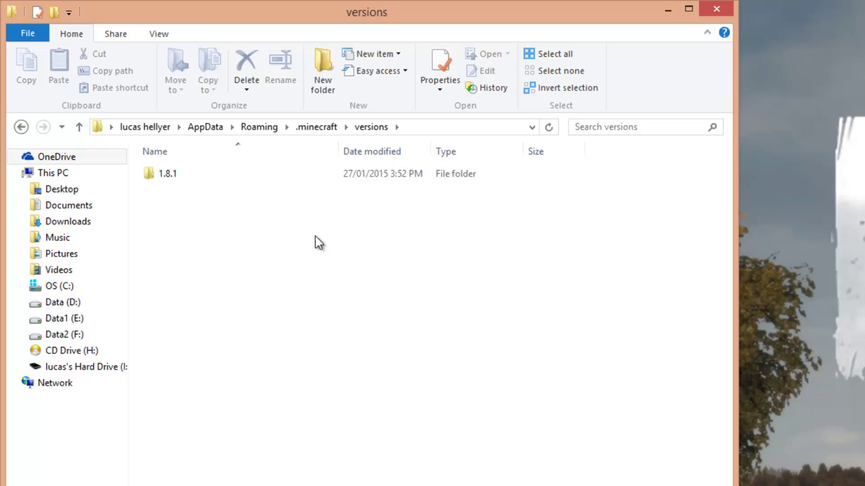
pyautogui.click(175, 178)
pyautogui.rightClick(173, 174)
pyautogui.click(289, 174)
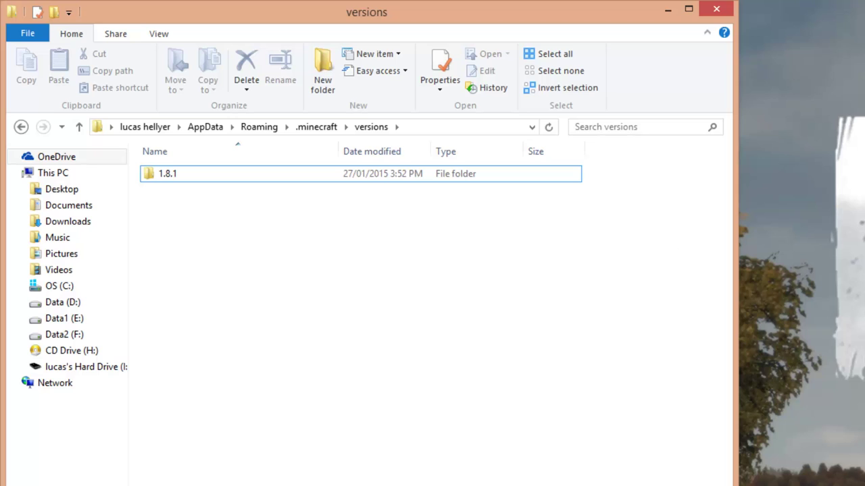
pyautogui.moveTo(589, 206); pyautogui.dragTo(182, 211)
# Copy the 1.8.1 folder and paste it as a shortcut in the versions folder
pyautogui.rightClick(163, 174)
pyautogui.click(200, 447)
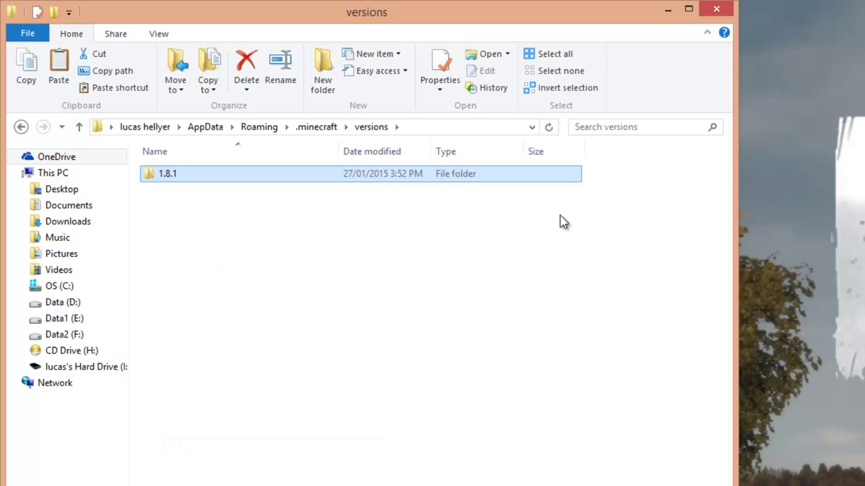
pyautogui.moveTo(623, 200); pyautogui.dragTo(176, 485)
pyautogui.rightClick(330, 306)
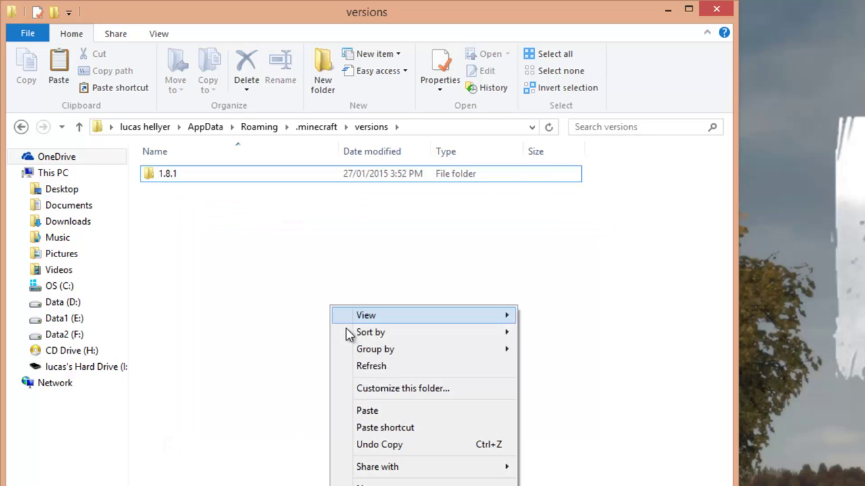
pyautogui.click(363, 426)
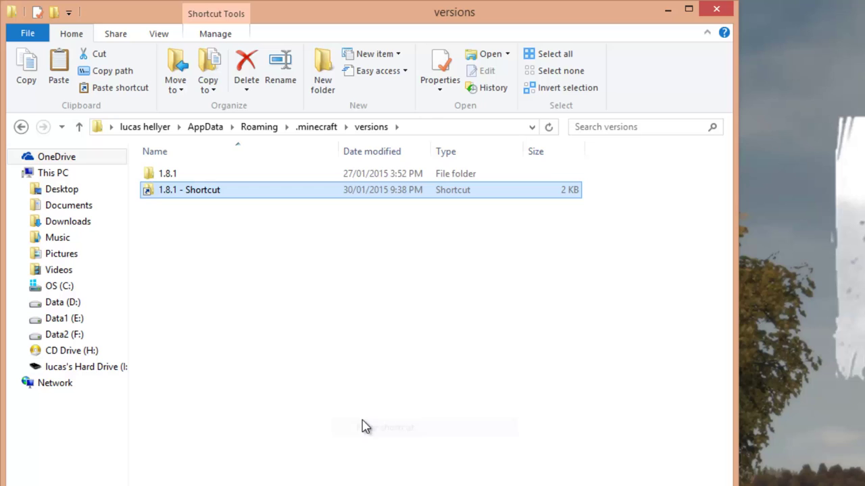
# Delete the 1.8.1 shortcut and paste a full copy of the 1.8.1 folder into the versions folder
pyautogui.rightClick(169, 191)
pyautogui.click(206, 485)
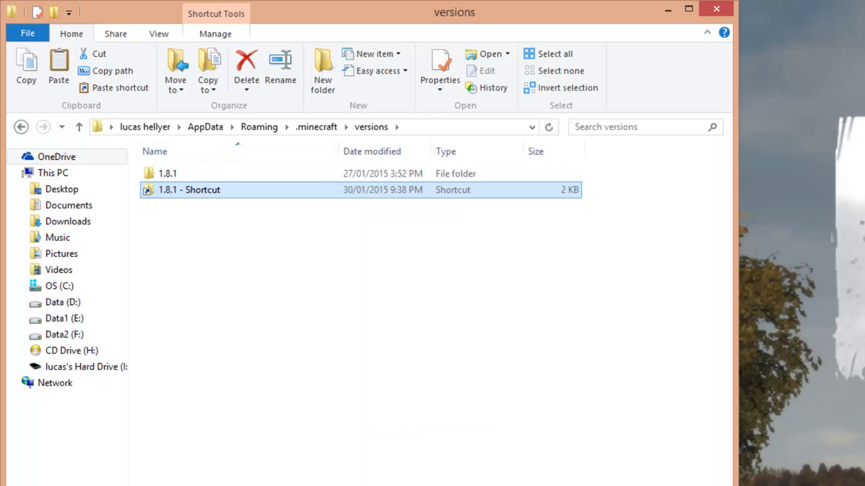
pyautogui.rightClick(251, 276)
pyautogui.rightClick(229, 208)
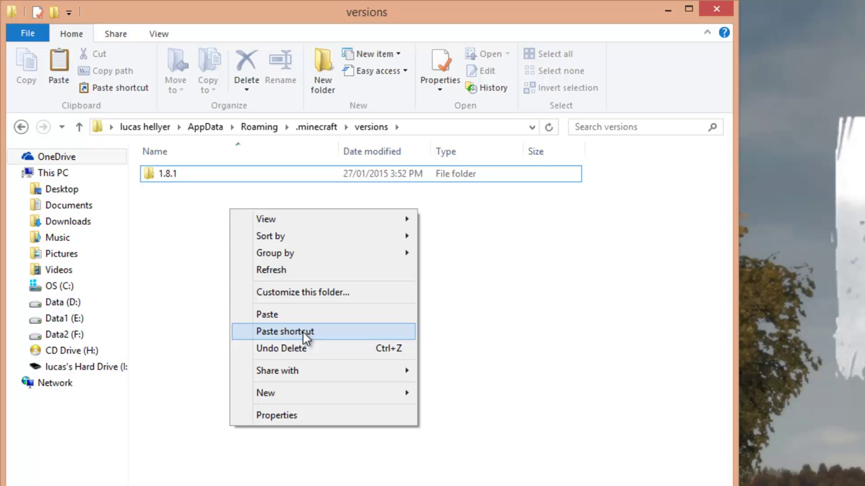
pyautogui.click(289, 316)
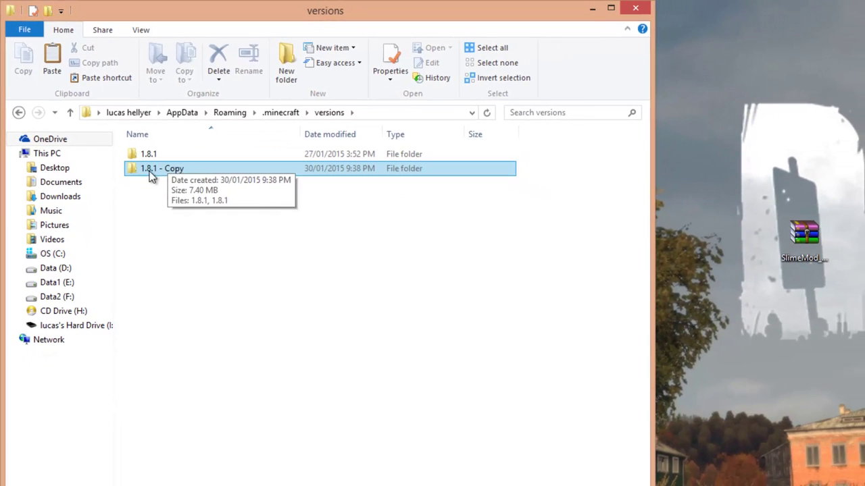
# Rename the copied 1.8.1 folder to slimemod
pyautogui.rightClick(174, 175)
pyautogui.click(197, 476)
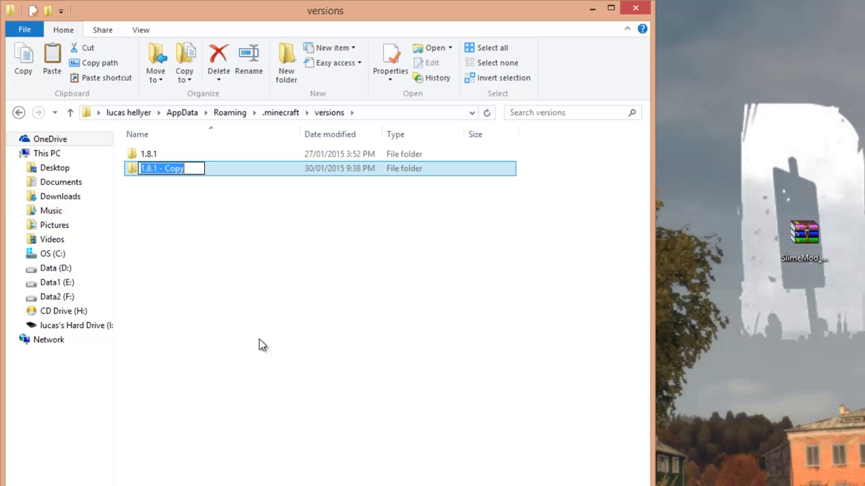
pyautogui.write('slimemod')
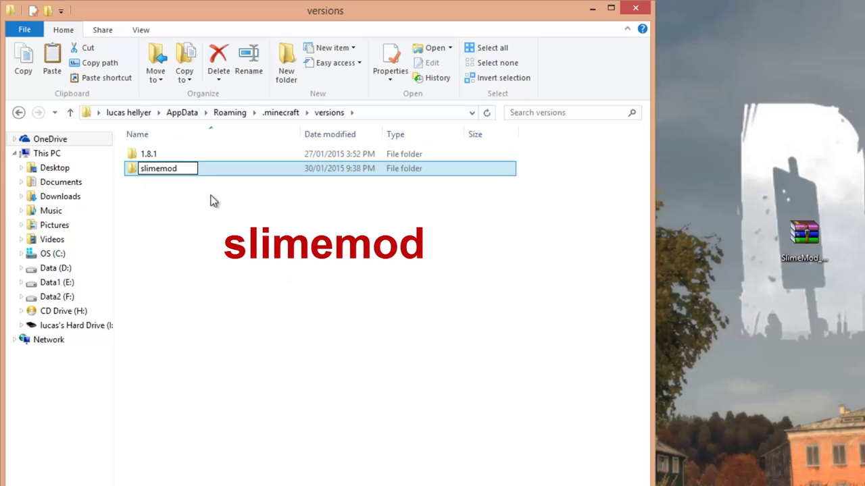
pyautogui.press('Return')
# Open the slimemod folder and rename both 1.8.1 files inside it, the archive and the JSON file, to slimemod
pyautogui.doubleClick(144, 170)
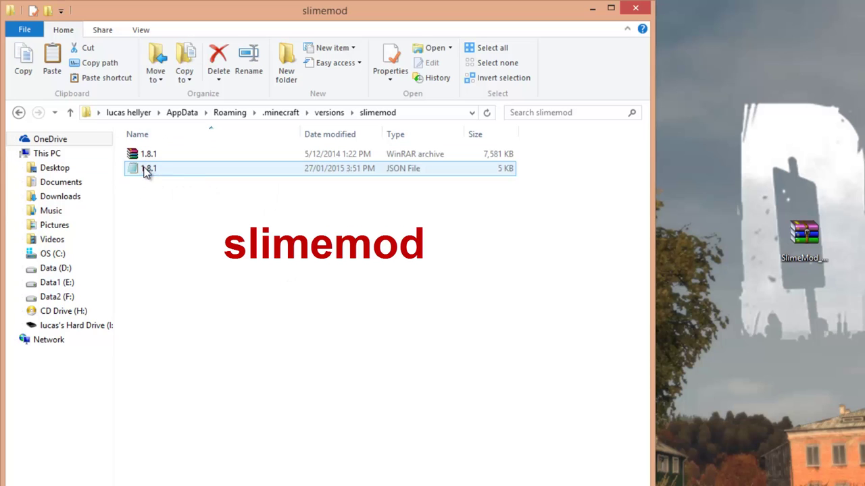
pyautogui.moveTo(269, 218); pyautogui.dragTo(101, 93)
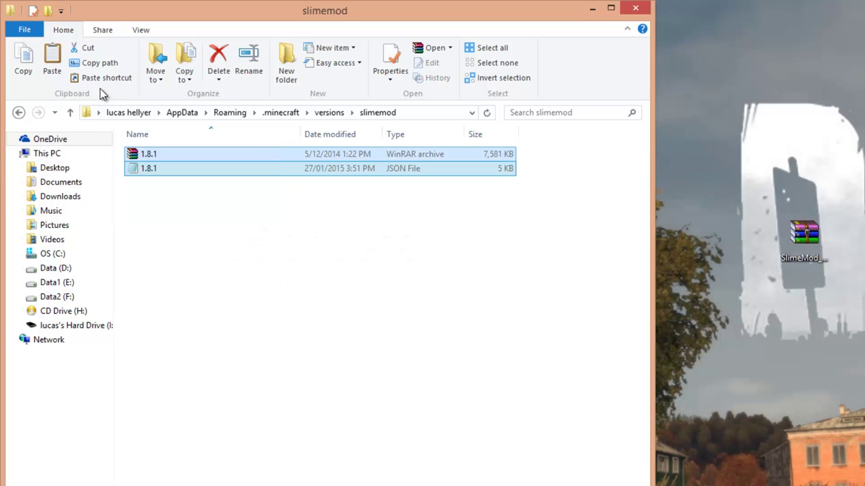
pyautogui.rightClick(155, 167)
pyautogui.click(192, 377)
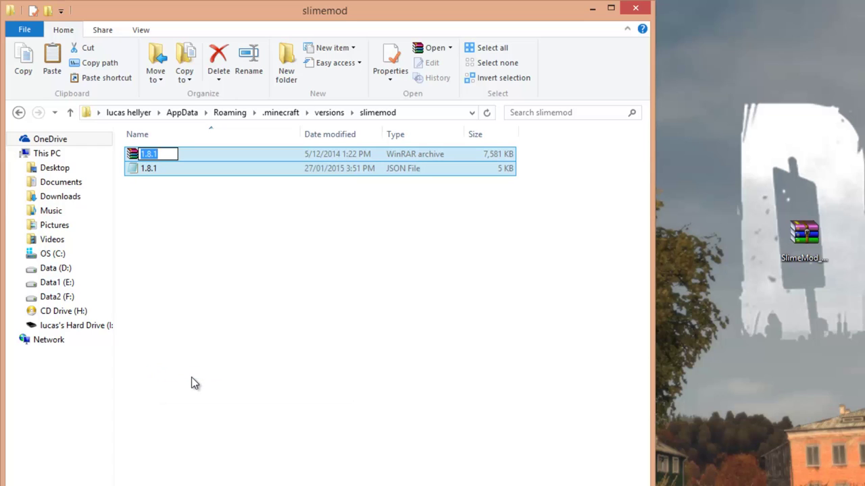
pyautogui.write('s')
pyautogui.write('limemod')
pyautogui.press('Return')
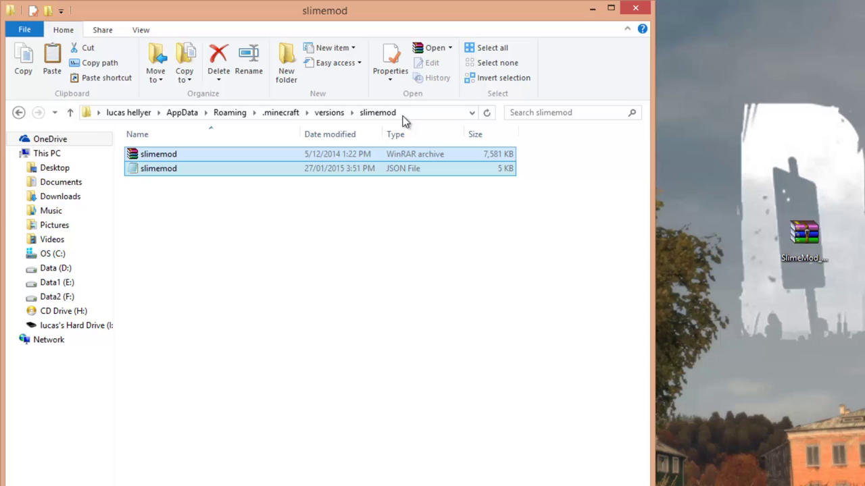
pyautogui.click(290, 242)
pyautogui.moveTo(183, 112); pyautogui.dragTo(75, 47)
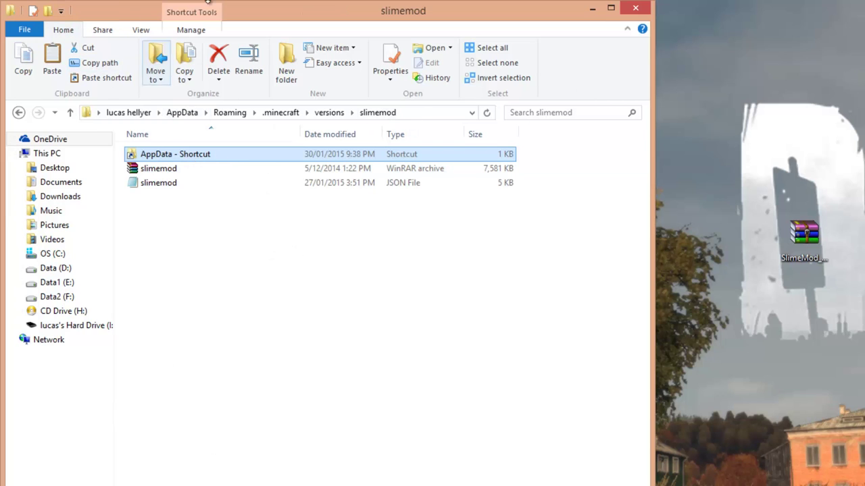
pyautogui.rightClick(186, 157)
pyautogui.click(220, 445)
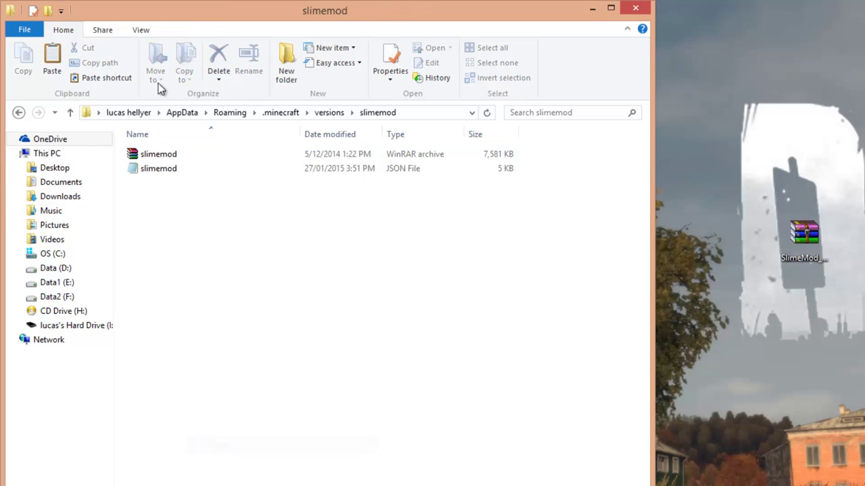
# Open the slimemod JSON file with Notepad and move its window so that it is fully visible
pyautogui.moveTo(352, 219); pyautogui.dragTo(162, 170)
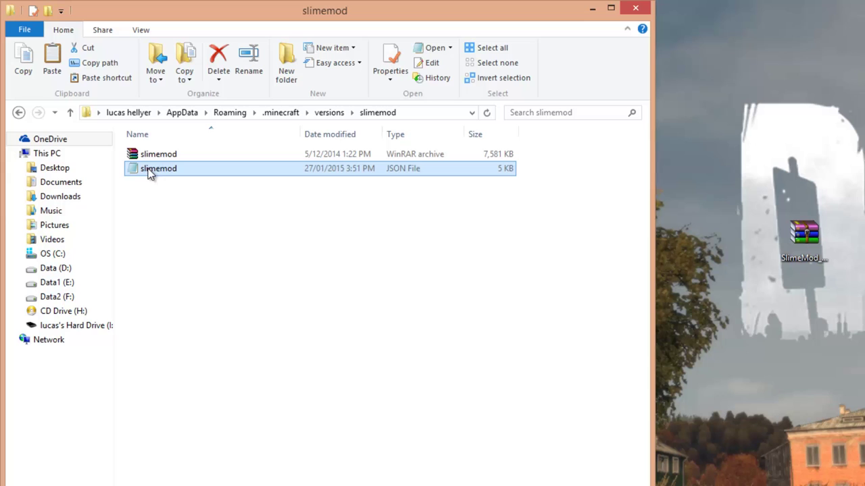
pyautogui.rightClick(150, 173)
pyautogui.moveTo(241, 234)
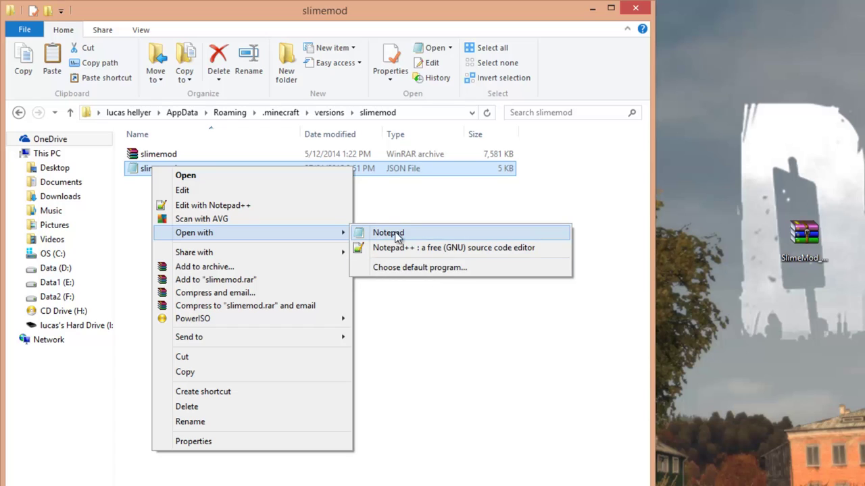
pyautogui.click(380, 235)
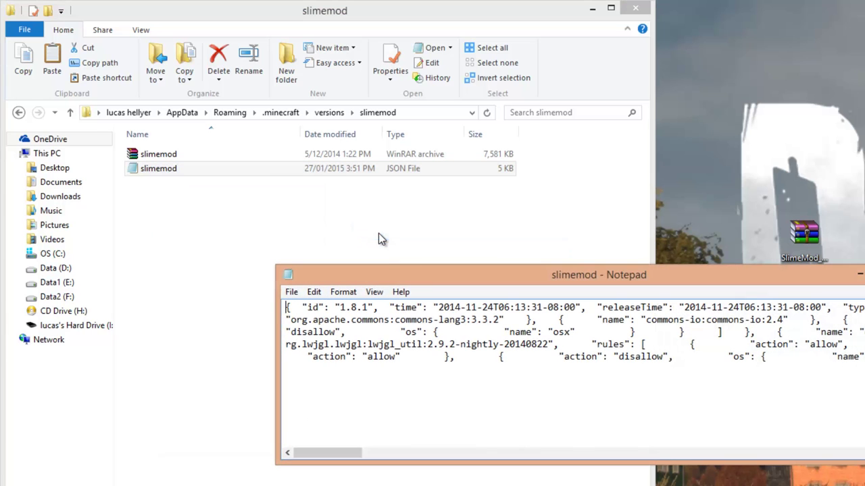
pyautogui.moveTo(429, 277); pyautogui.dragTo(315, 272)
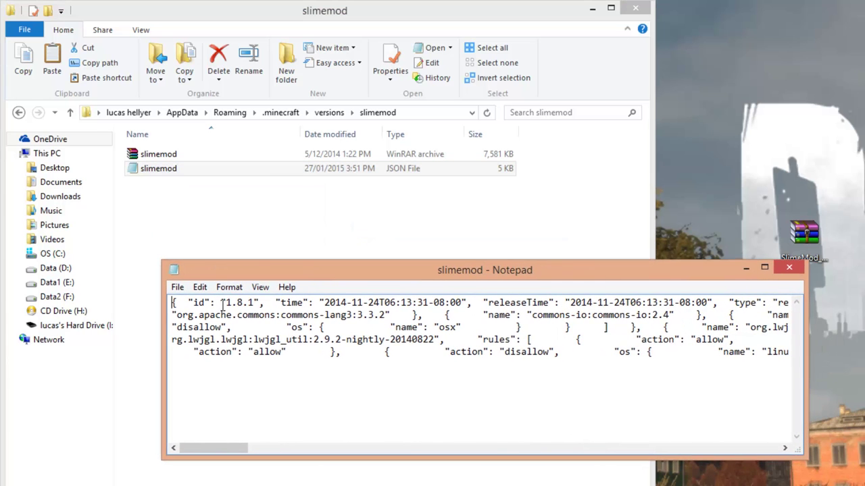
# Replace the JSON file's id value 1.8.1 with slimemod, save the file and close Notepad
pyautogui.click(259, 304)
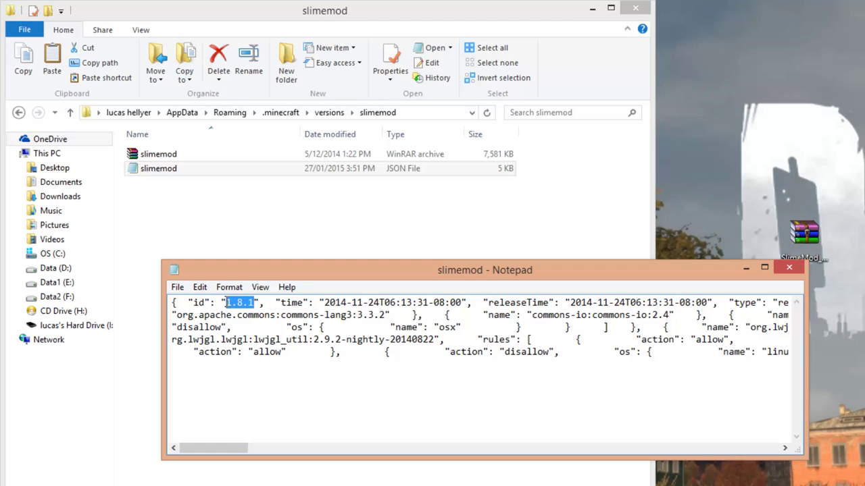
pyautogui.press('BackSpace')
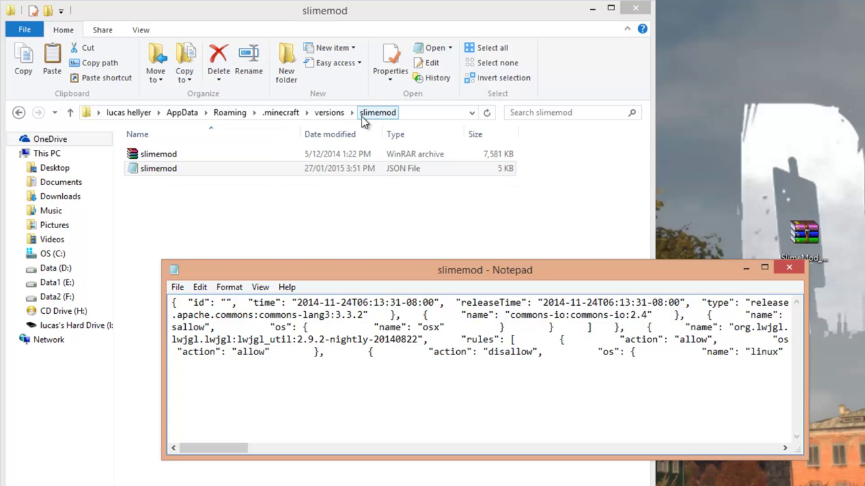
pyautogui.write('slimemod')
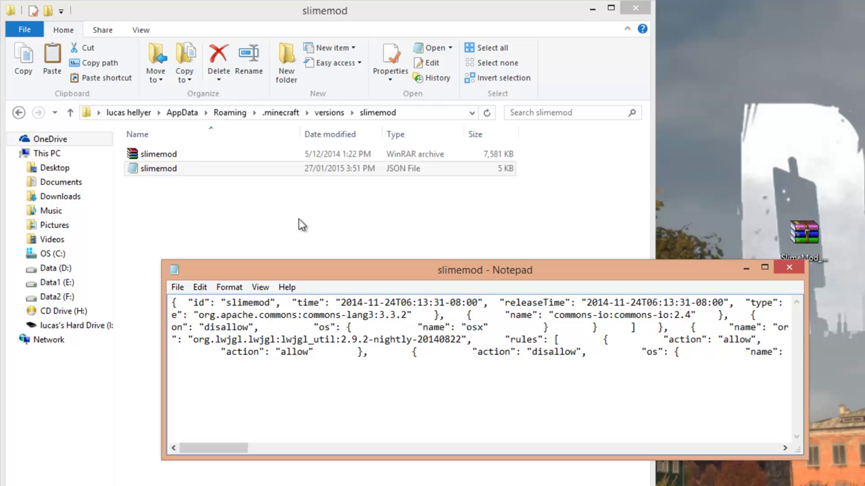
pyautogui.click(177, 287)
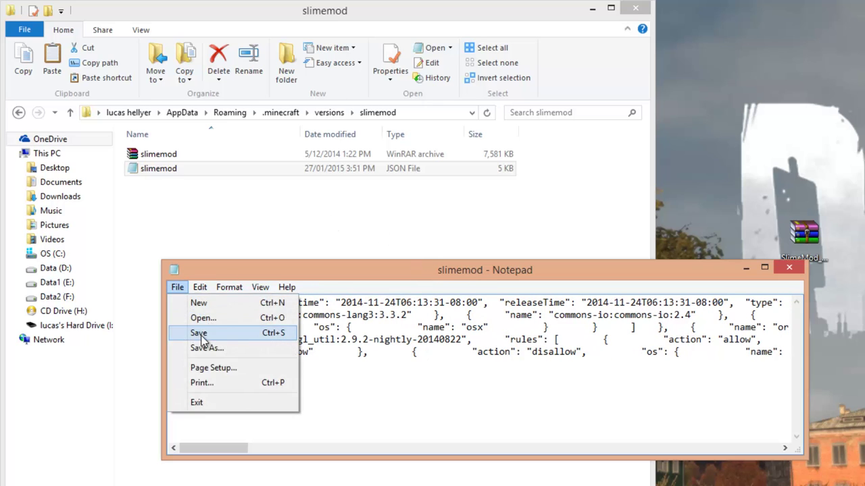
pyautogui.click(203, 332)
pyautogui.click(788, 270)
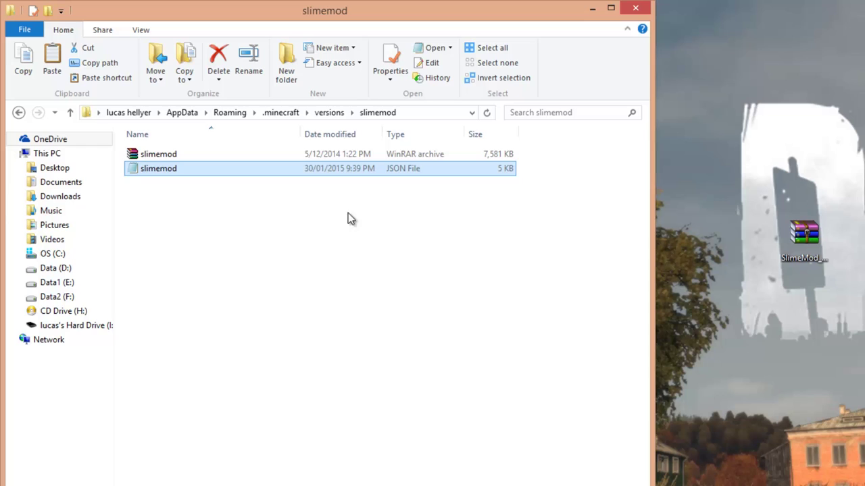
# Check the 1.8.1 and slimemod folders within versions and return to the slimemod folder
pyautogui.click(325, 114)
pyautogui.click(152, 155)
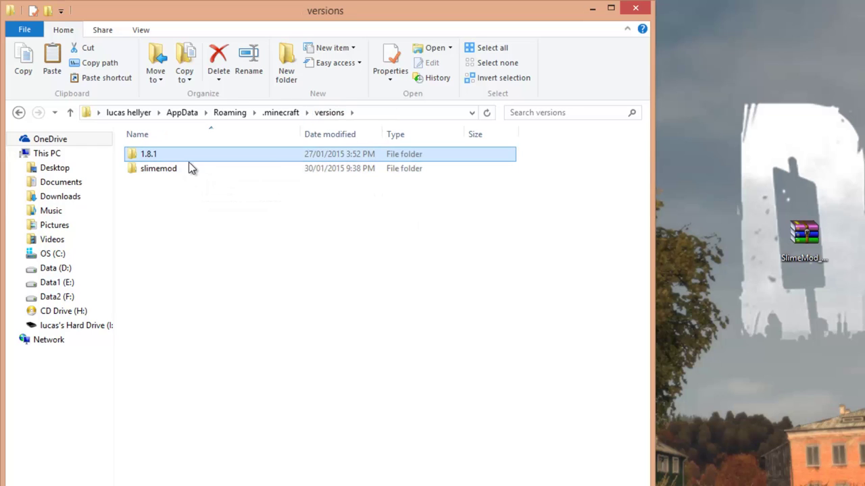
pyautogui.click(141, 169)
pyautogui.click(139, 156)
pyautogui.click(150, 173)
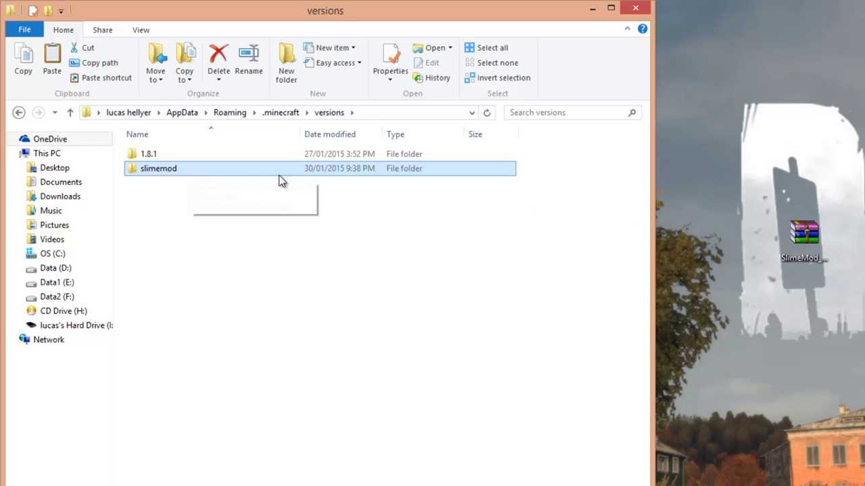
pyautogui.doubleClick(162, 168)
pyautogui.moveTo(863, 191); pyautogui.dragTo(766, 302)
pyautogui.click(609, 286)
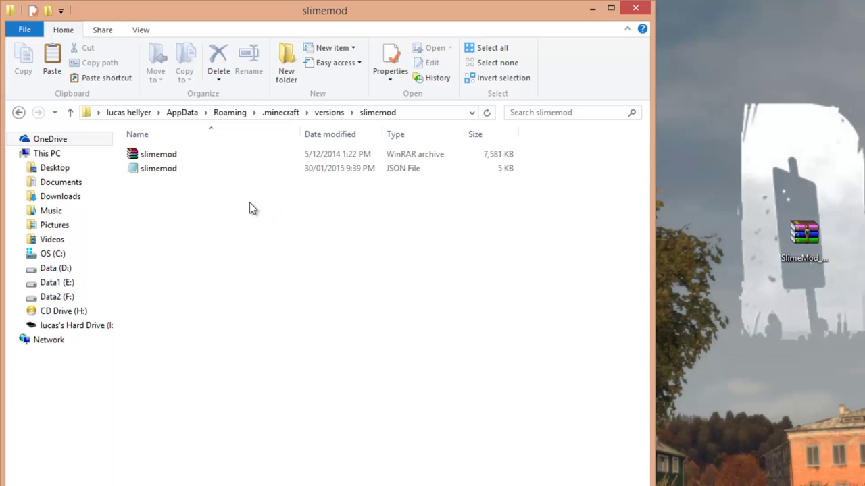
# Open the slimemod jar with WinRAR, kept as the program for all .jar files, and snap its window over half the screen
pyautogui.click(172, 155)
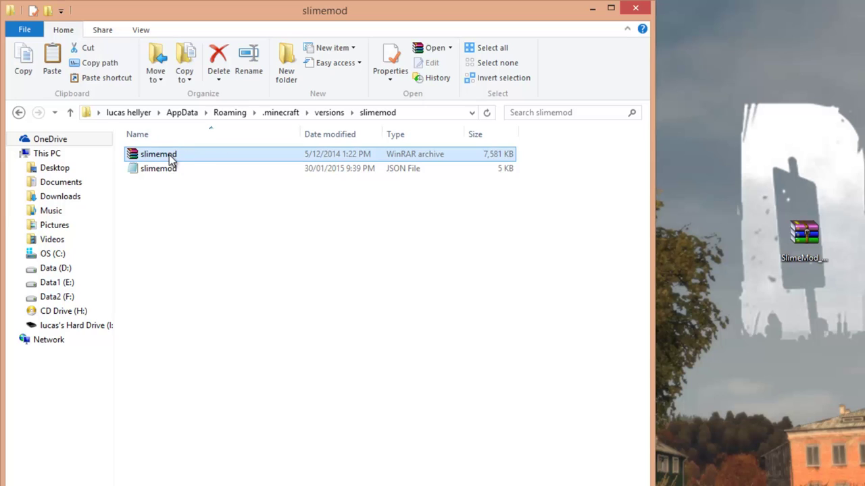
pyautogui.rightClick(164, 156)
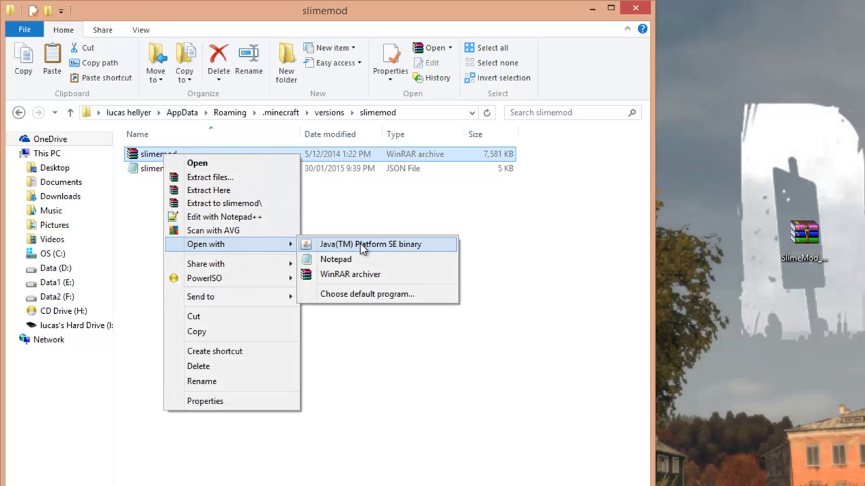
pyautogui.click(324, 294)
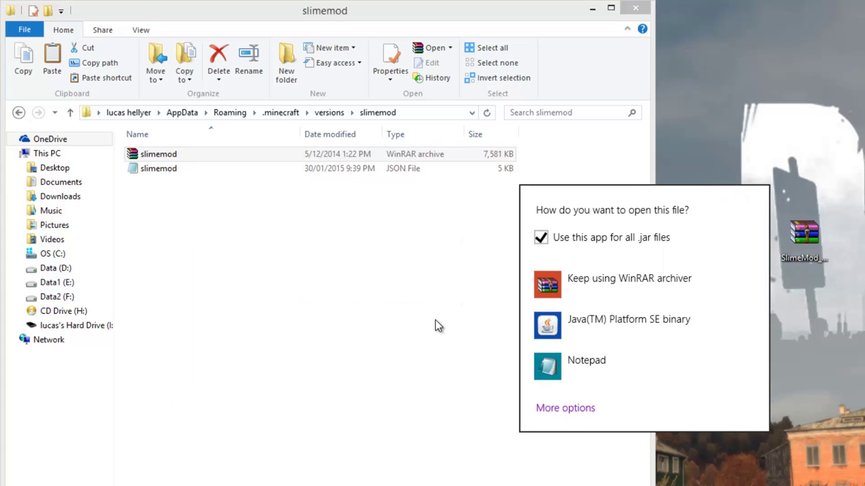
pyautogui.click(570, 424)
pyautogui.scroll(-3, 679, 392)
pyautogui.scroll(3, 679, 392)
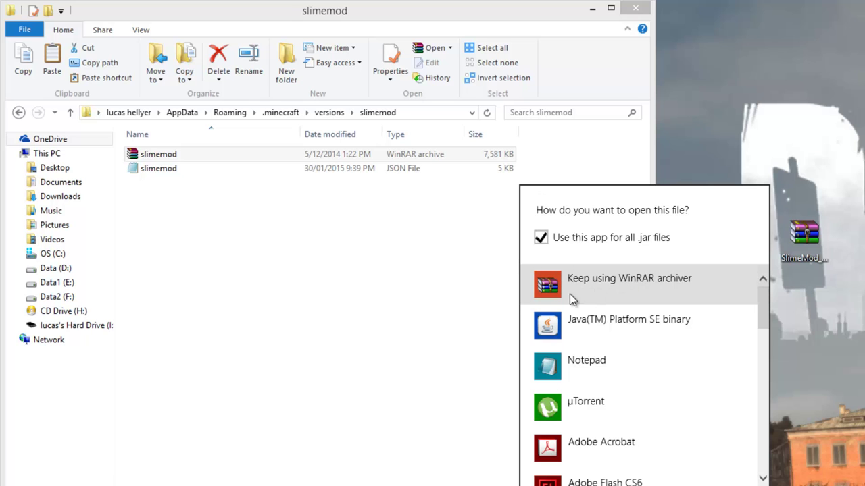
pyautogui.click(641, 292)
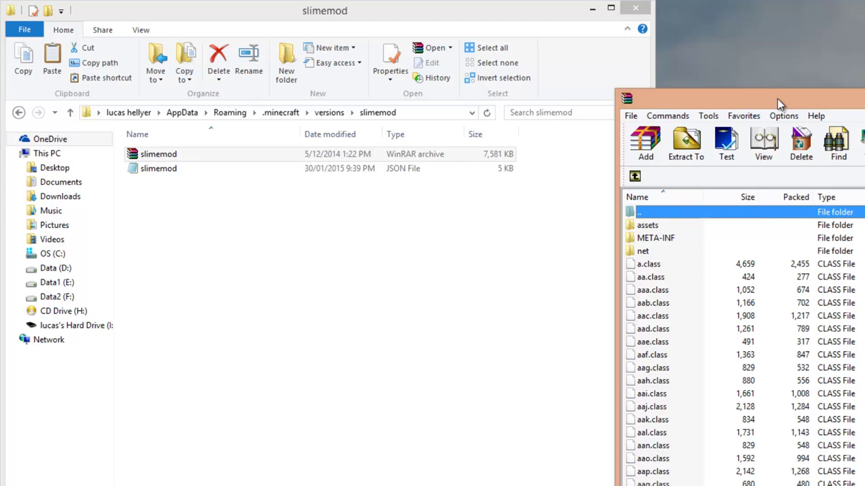
pyautogui.moveTo(779, 104); pyautogui.dragTo(0, 218)
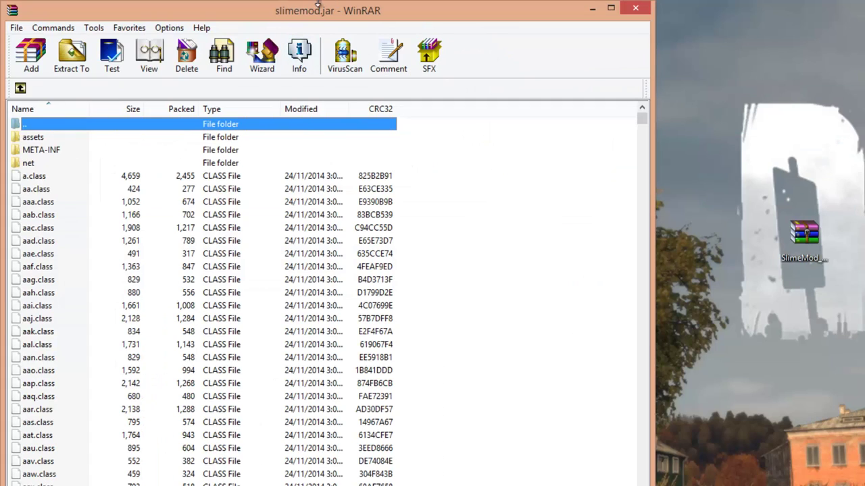
# Delete the META-INF folder from slimemod.jar and confirm the deletion
pyautogui.click(40, 151)
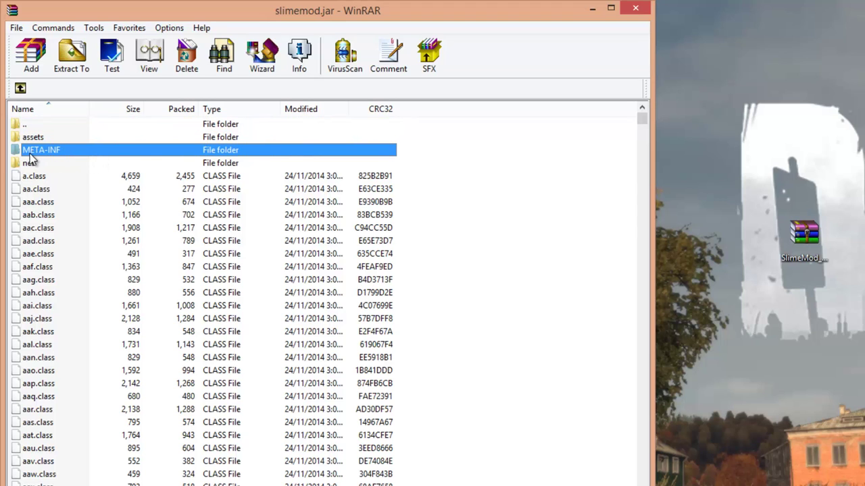
pyautogui.rightClick(38, 154)
pyautogui.click(74, 239)
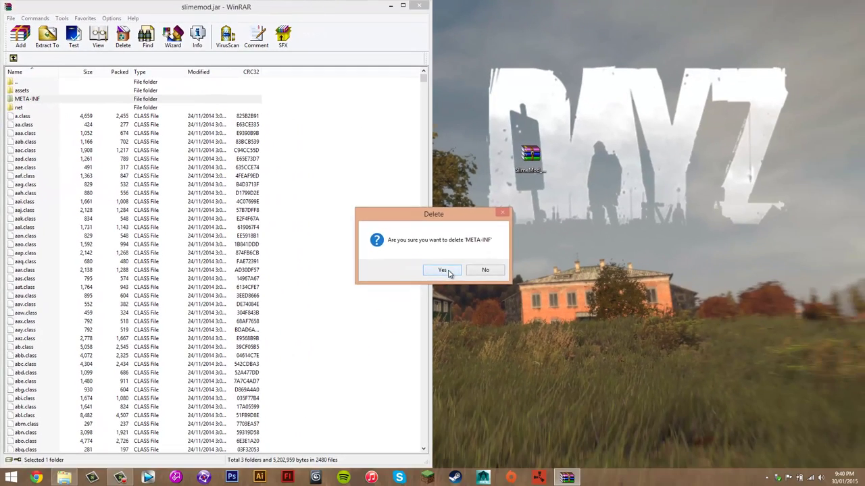
pyautogui.click(639, 389)
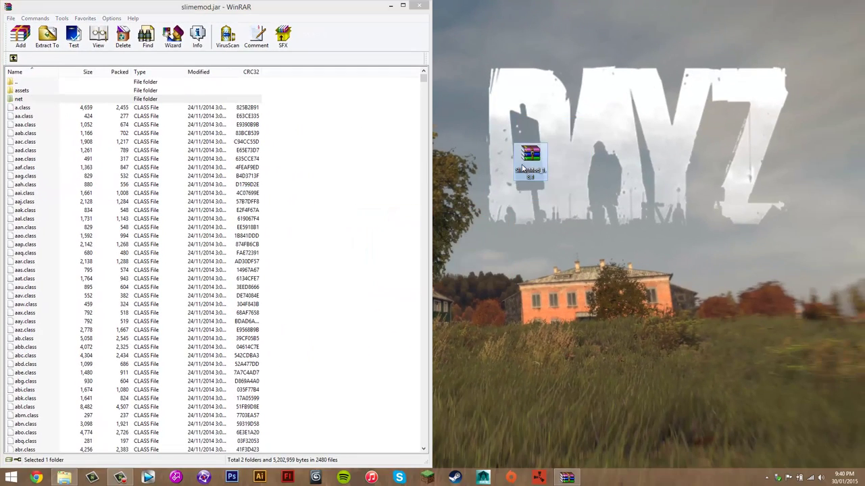
# Open the SlimeMod_1.8.1 archive from the desktop in WinRAR and snap its window beside slimemod.jar
pyautogui.moveTo(541, 181); pyautogui.dragTo(575, 181)
pyautogui.moveTo(612, 102); pyautogui.dragTo(526, 241)
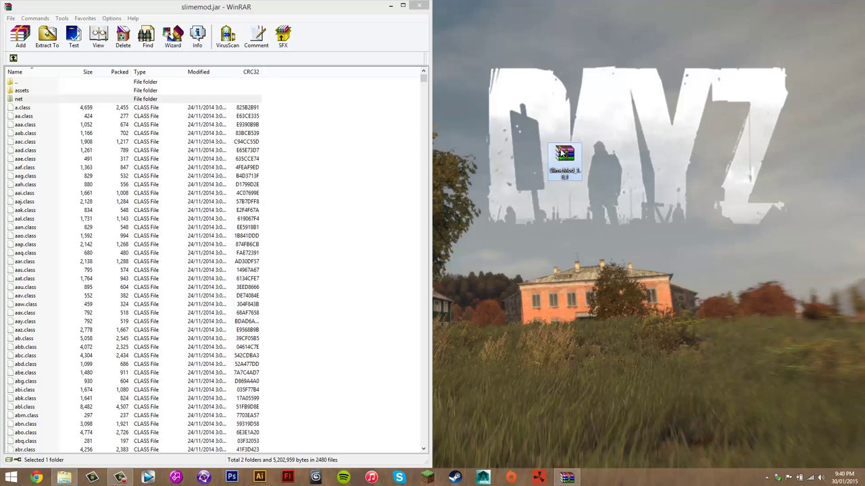
pyautogui.rightClick(566, 151)
pyautogui.moveTo(648, 213)
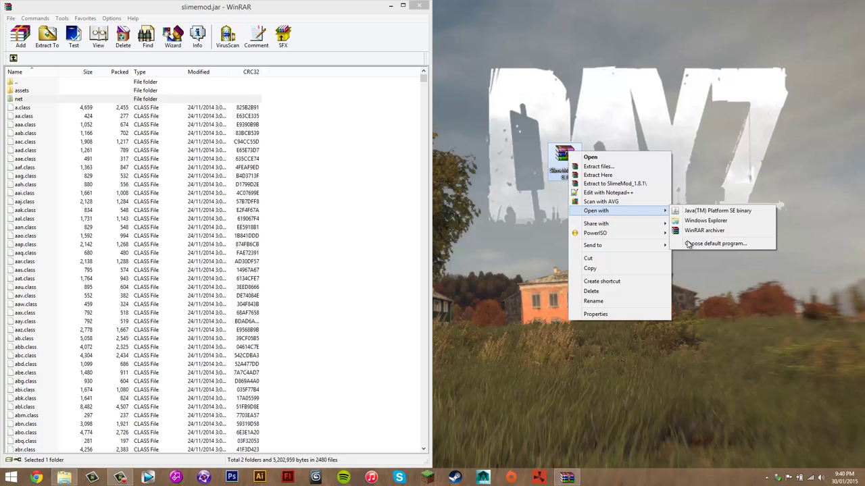
pyautogui.press('Escape')
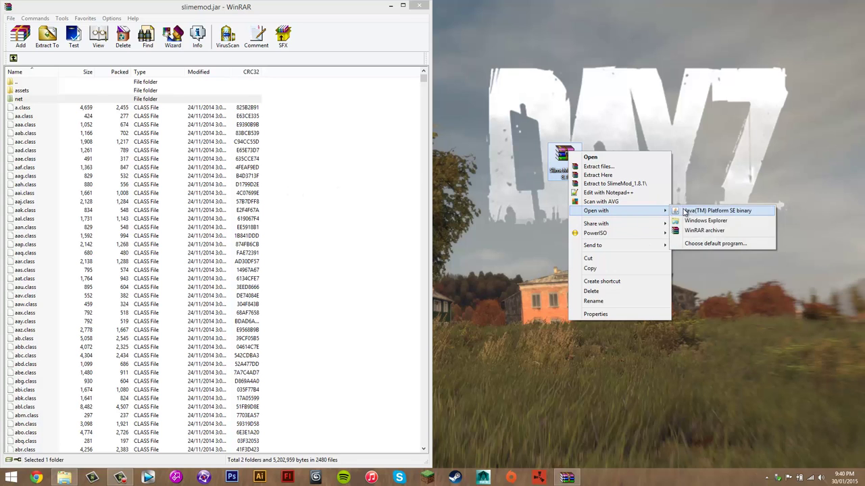
pyautogui.click(699, 225)
pyautogui.press('super+Right')
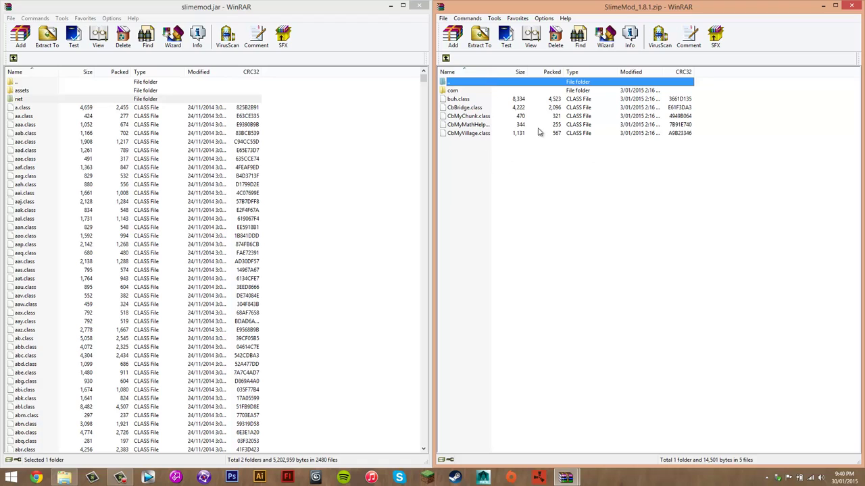
# Add all the files from SlimeMod_1.8.1.zip to slimemod.jar, accepting the default archive settings
pyautogui.moveTo(768, 187); pyautogui.dragTo(406, 68)
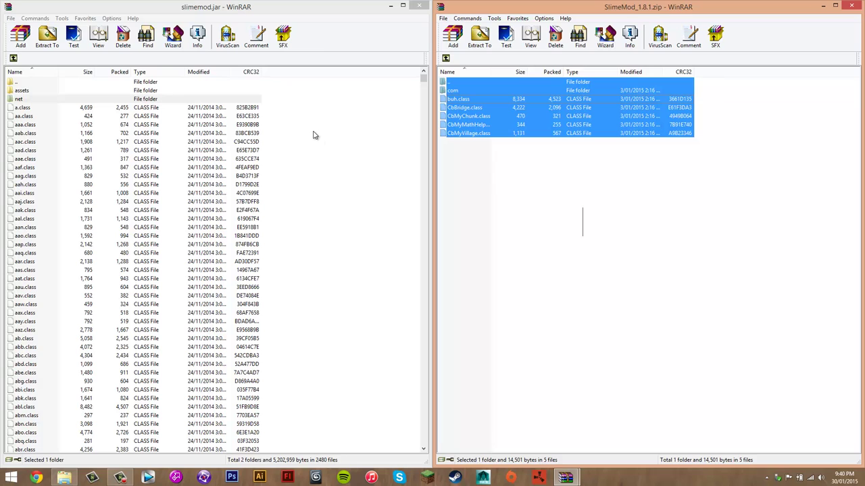
pyautogui.moveTo(313, 135); pyautogui.dragTo(313, 137)
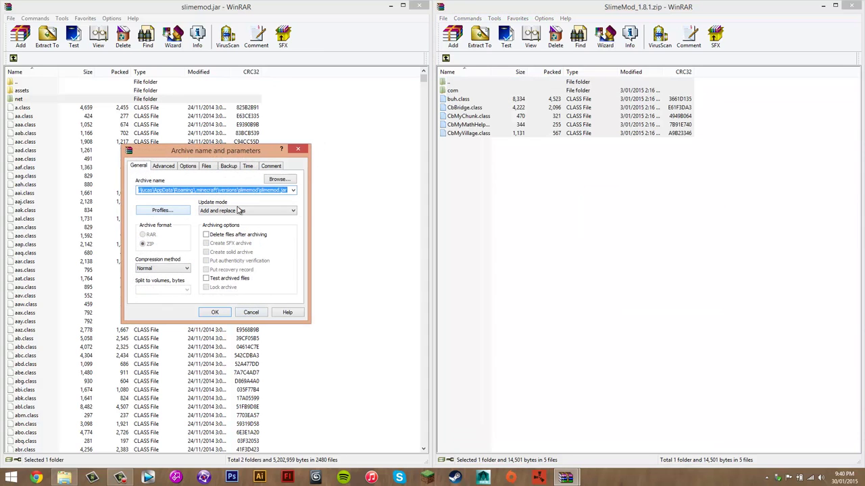
pyautogui.click(213, 314)
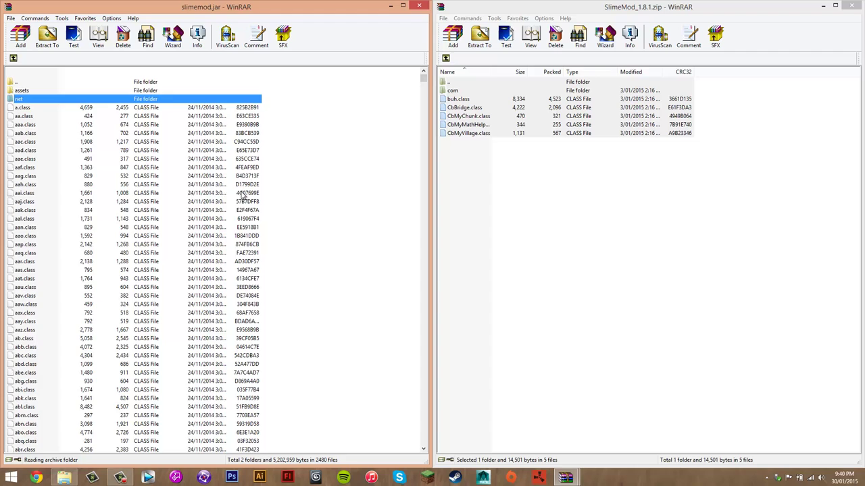
# Close the slimemod.jar and SlimeMod_1.8.1.zip archives and the slimemod folder window
pyautogui.click(419, 5)
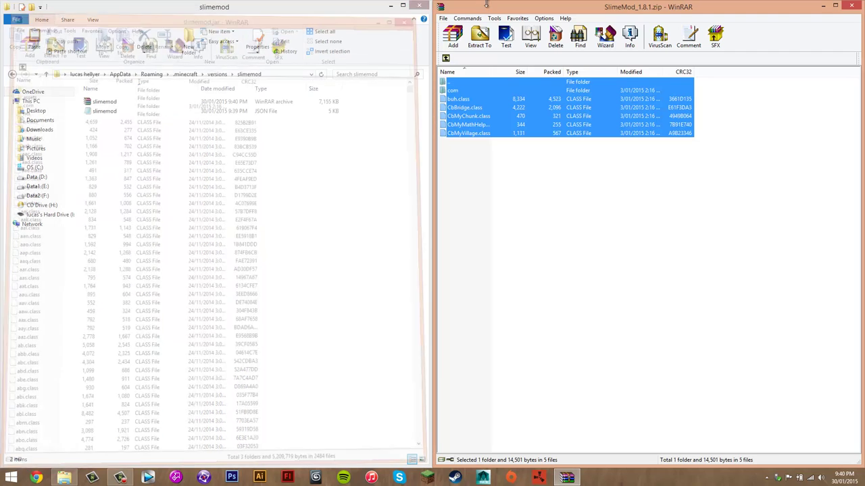
pyautogui.moveTo(473, 9); pyautogui.dragTo(202, 201)
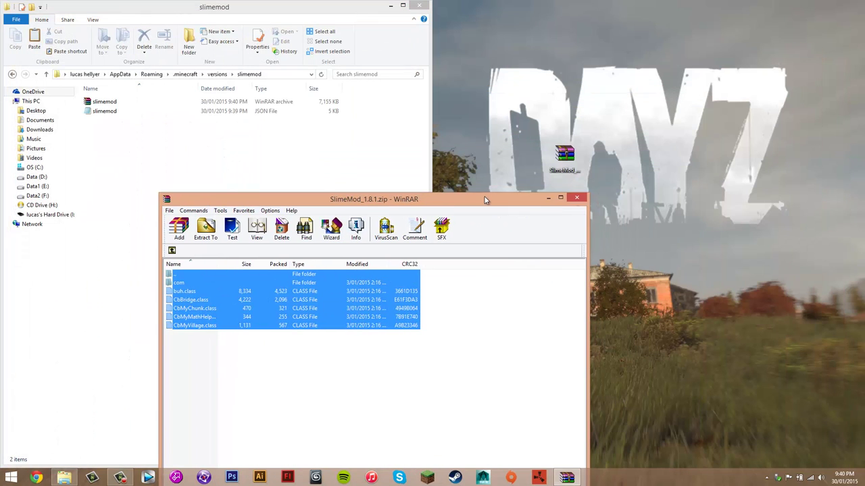
pyautogui.click(576, 197)
pyautogui.click(207, 75)
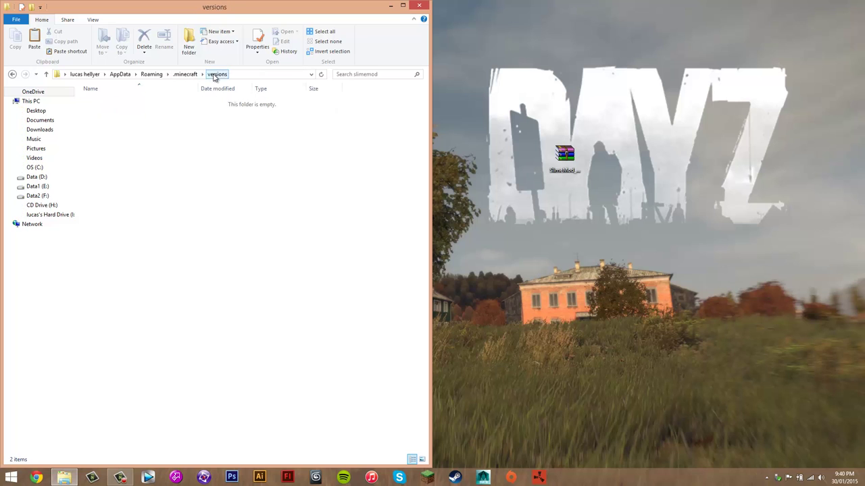
pyautogui.click(418, 6)
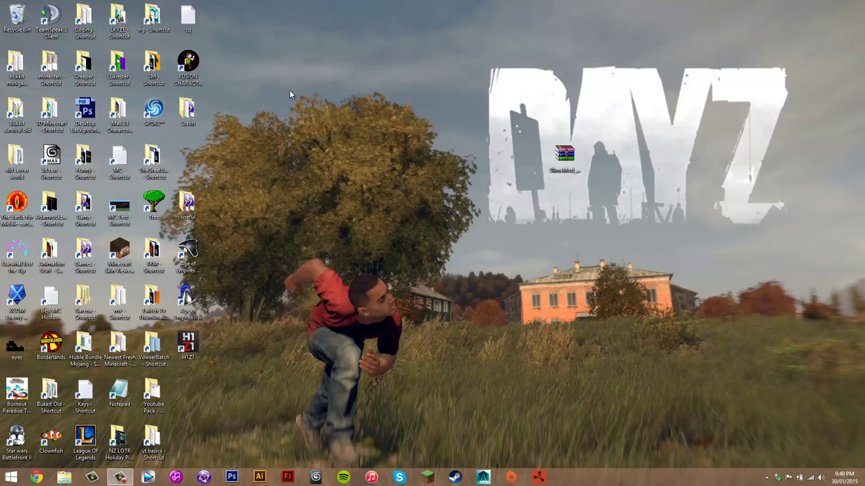
# Delete the SlimeMod_1.8.1 archive from the desktop
pyautogui.rightClick(565, 156)
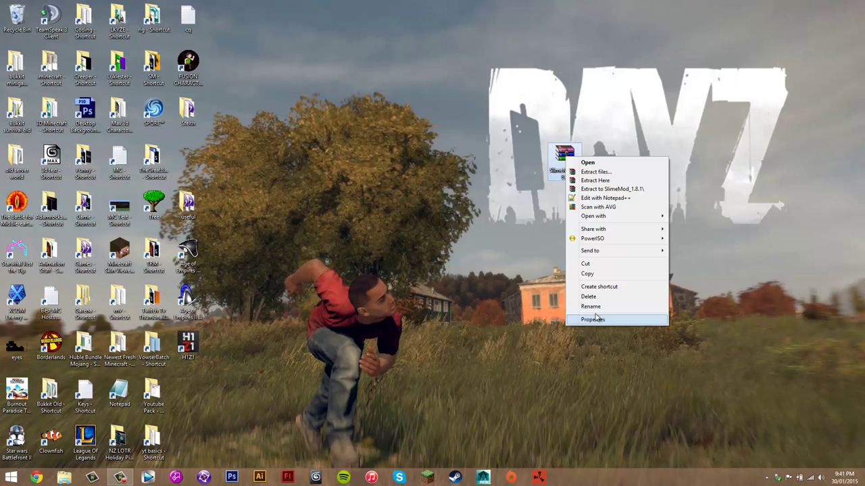
pyautogui.click(531, 183)
pyautogui.rightClick(566, 164)
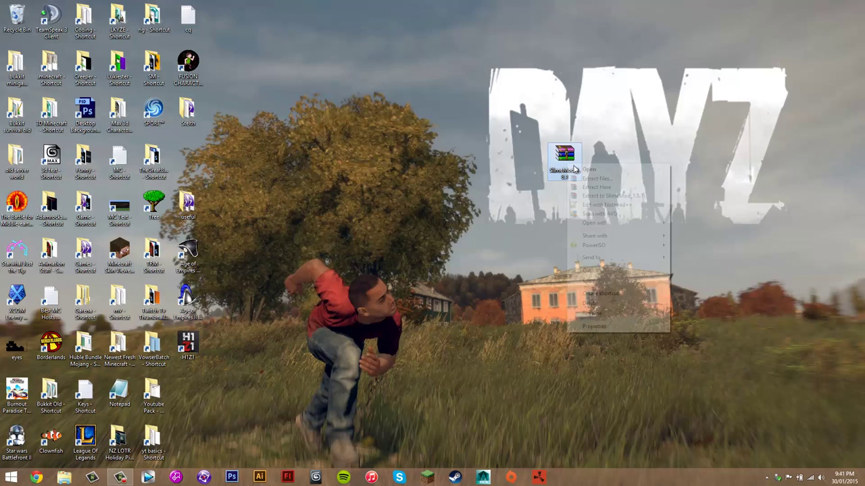
pyautogui.click(589, 304)
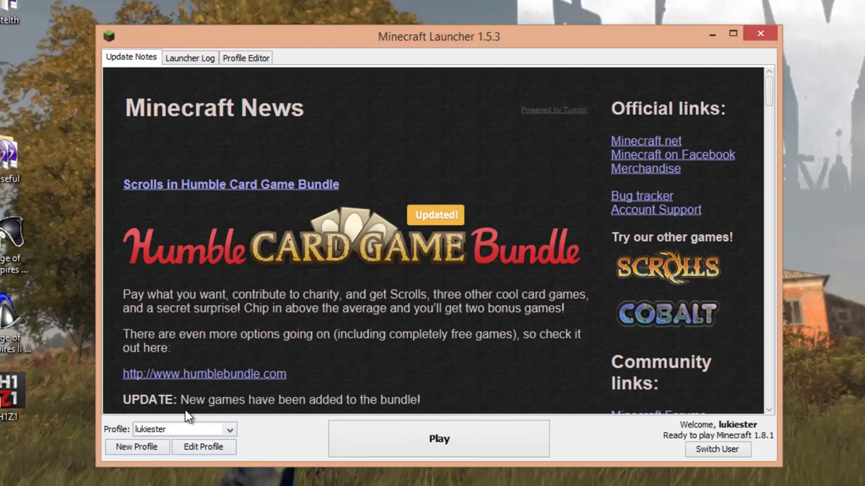
# Review the game version choices in the existing Minecraft Launcher profile and save the profile on Use Latest Version
pyautogui.click(165, 430)
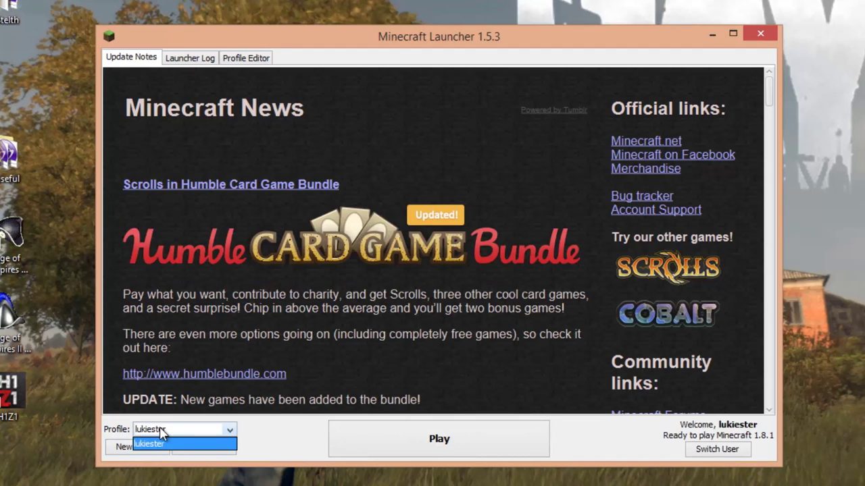
pyautogui.click(160, 442)
pyautogui.click(203, 447)
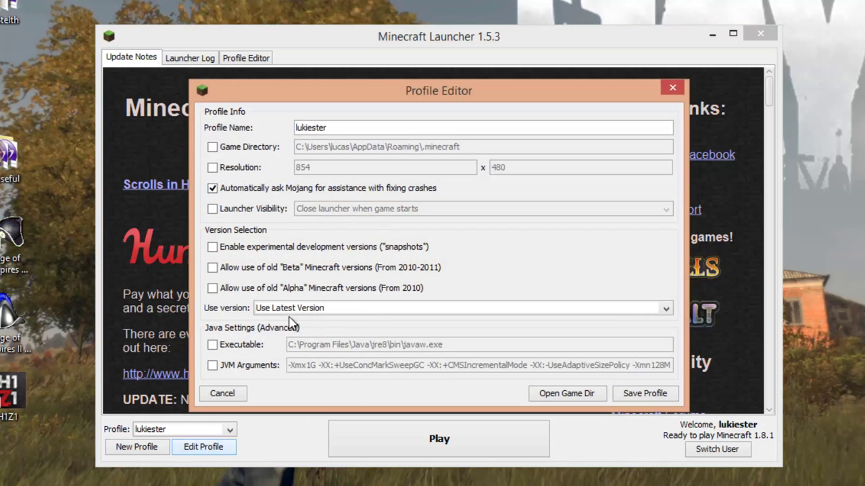
pyautogui.click(284, 308)
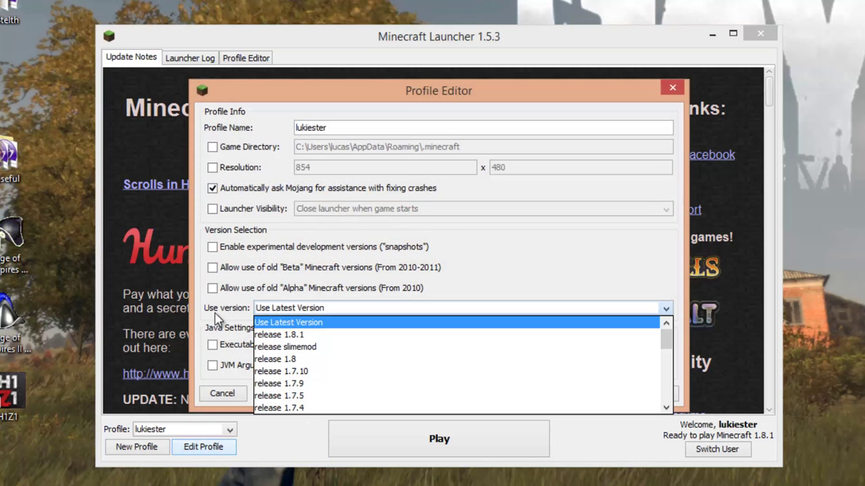
pyautogui.click(269, 309)
pyautogui.click(284, 311)
pyautogui.click(291, 309)
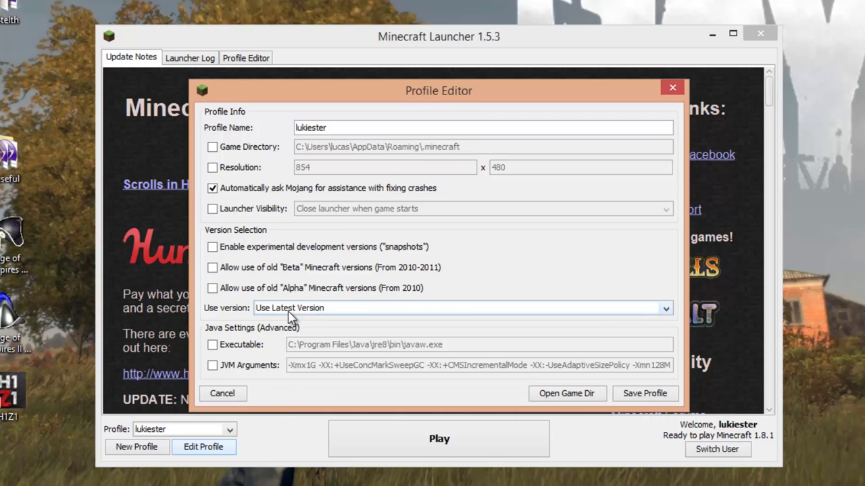
pyautogui.click(289, 311)
pyautogui.click(288, 306)
pyautogui.moveTo(306, 96); pyautogui.dragTo(144, 0)
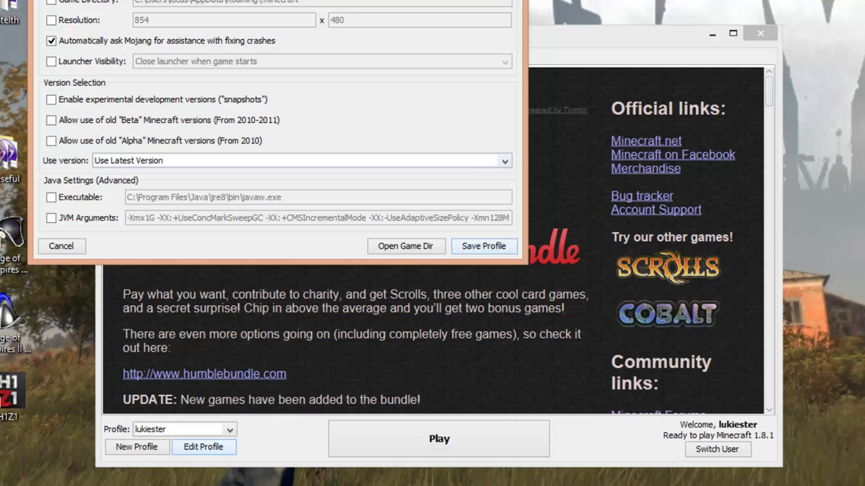
pyautogui.click(482, 247)
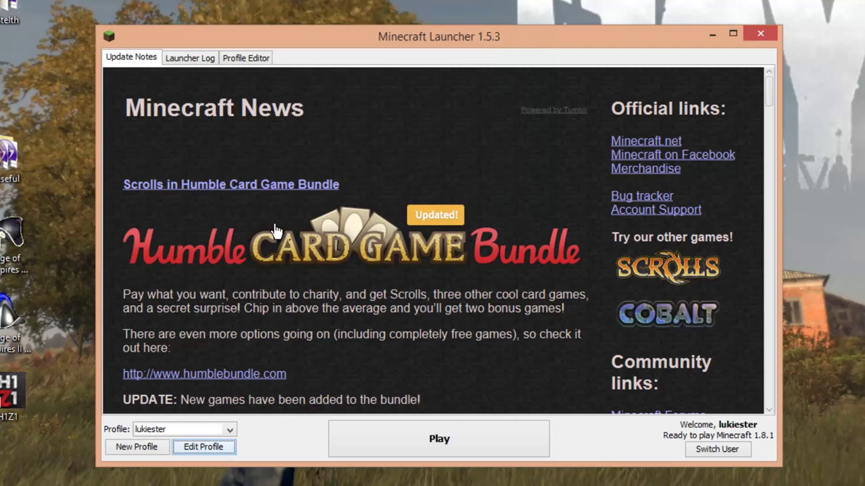
# Create and save a new launcher profile named Slime Mod that uses version release slimemod
pyautogui.click(135, 447)
pyautogui.moveTo(389, 129); pyautogui.dragTo(169, 129)
pyautogui.write('\\')
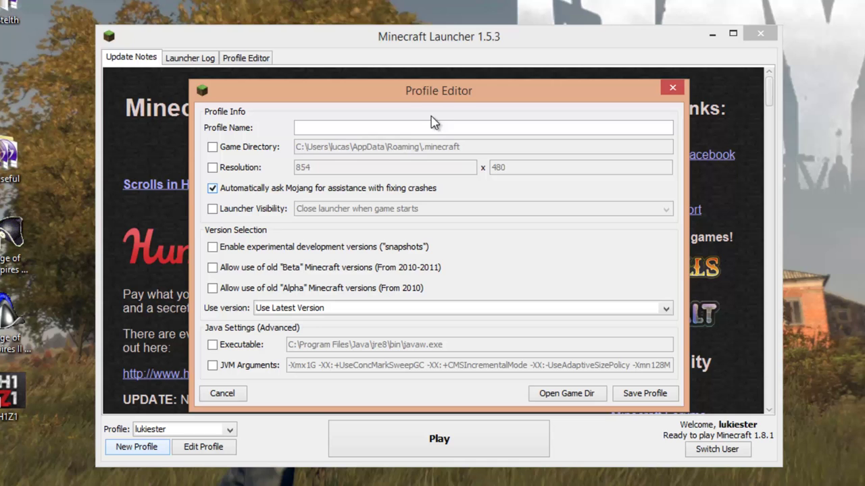
pyautogui.moveTo(393, 98); pyautogui.dragTo(388, 28)
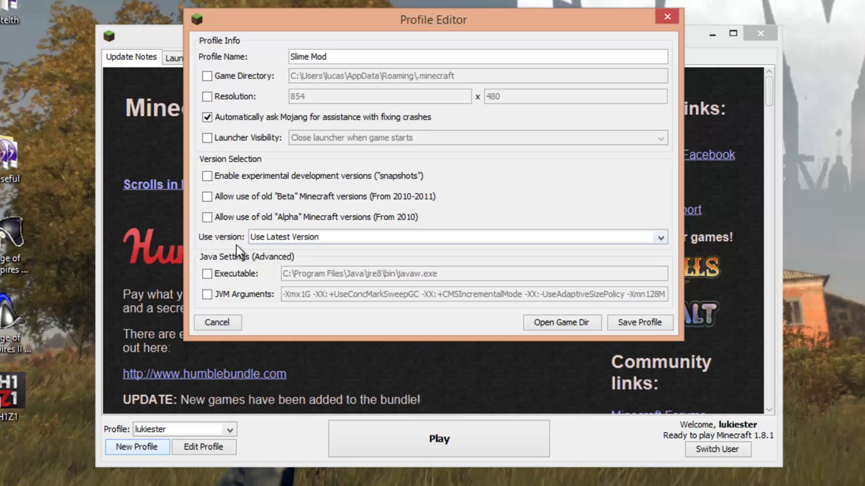
pyautogui.click(654, 241)
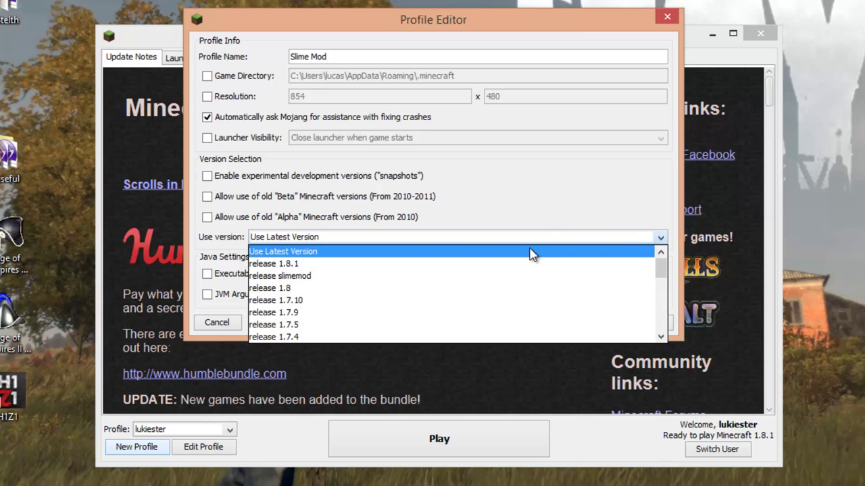
pyautogui.click(277, 283)
pyautogui.click(639, 323)
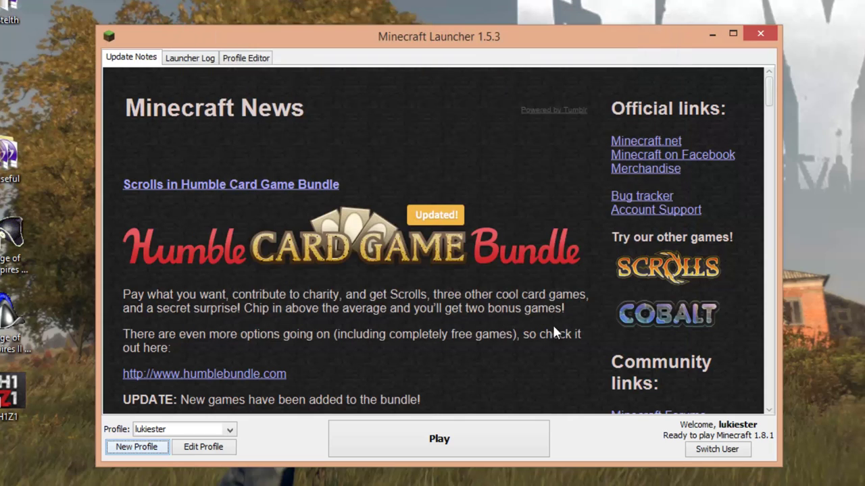
# Select the Slime Mod profile in the launcher and start Minecraft with it
pyautogui.click(230, 429)
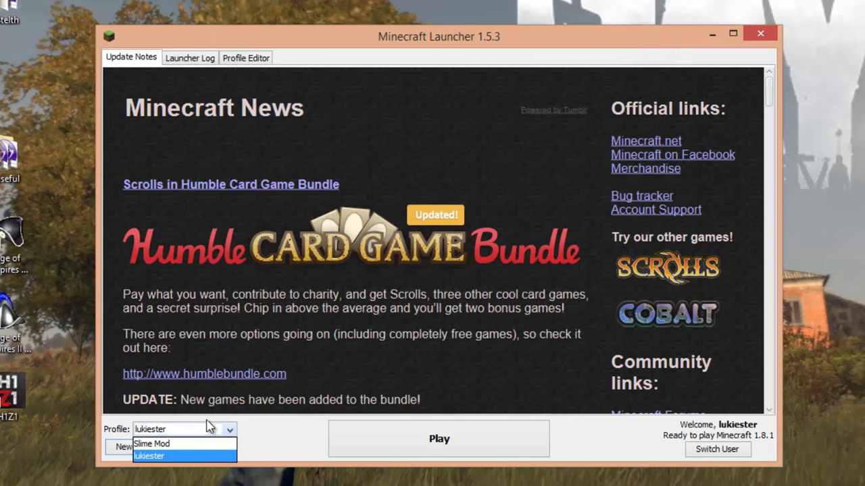
pyautogui.click(158, 443)
pyautogui.click(440, 440)
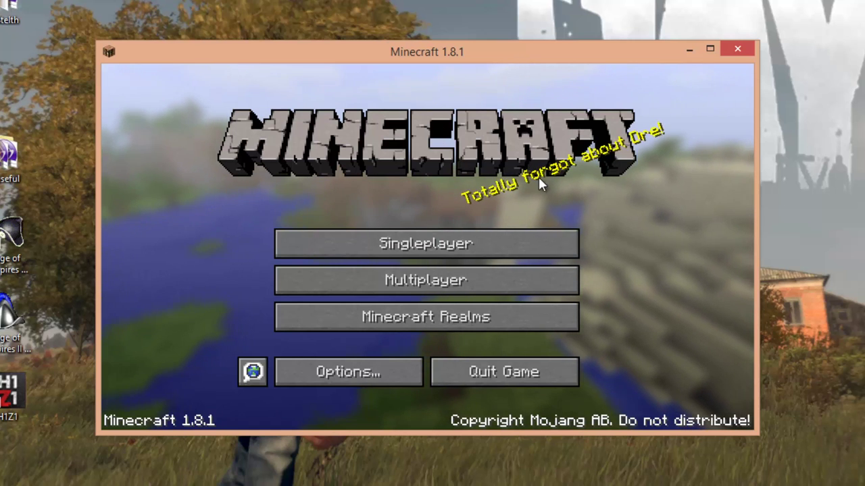
pyautogui.click(400, 274)
pyautogui.click(581, 399)
pyautogui.click(539, 249)
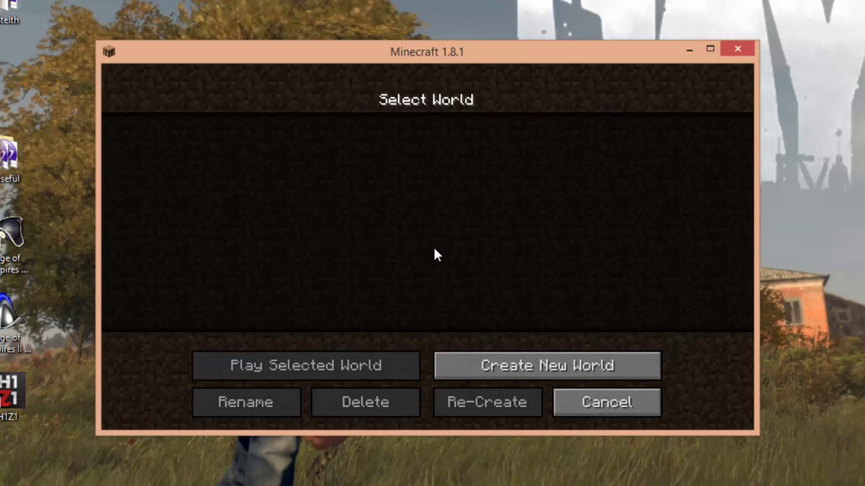
pyautogui.click(471, 365)
pyautogui.click(396, 256)
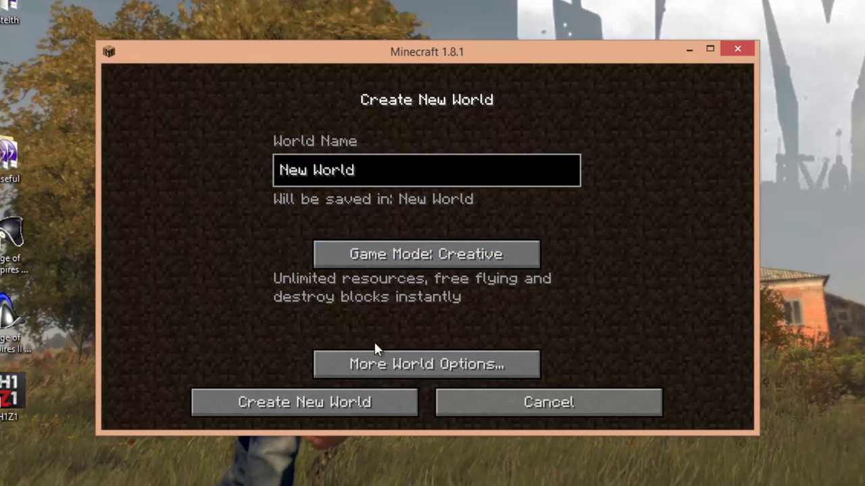
pyautogui.click(380, 361)
pyautogui.press('Escape')
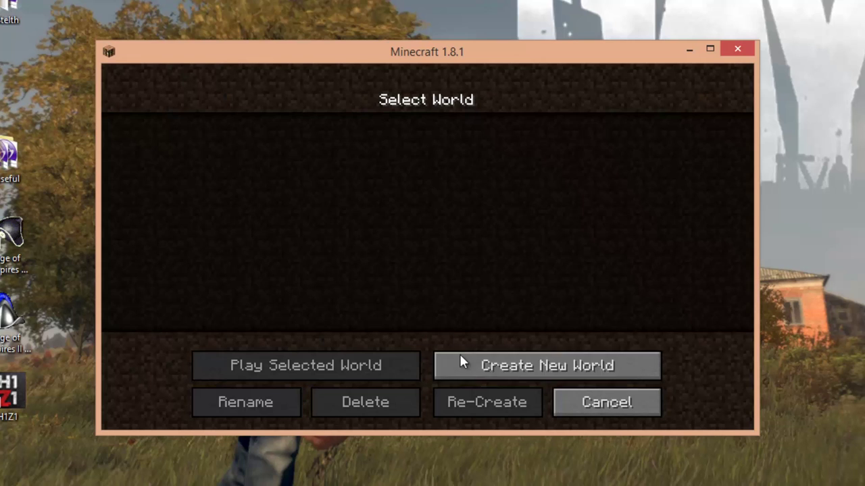
pyautogui.click(581, 402)
# Lower the volume to its minimum in the Music & Sounds options and return to the title screen
pyautogui.click(338, 369)
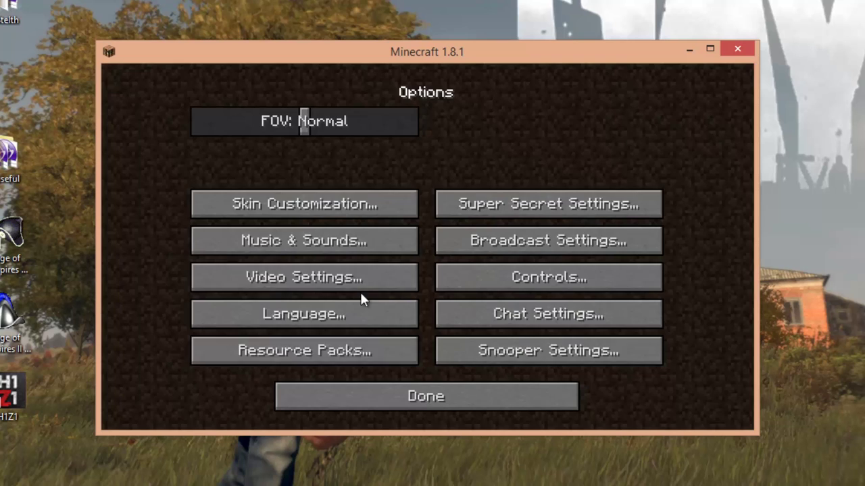
pyautogui.click(281, 240)
pyautogui.moveTo(426, 122); pyautogui.dragTo(30, 158)
pyautogui.click(374, 392)
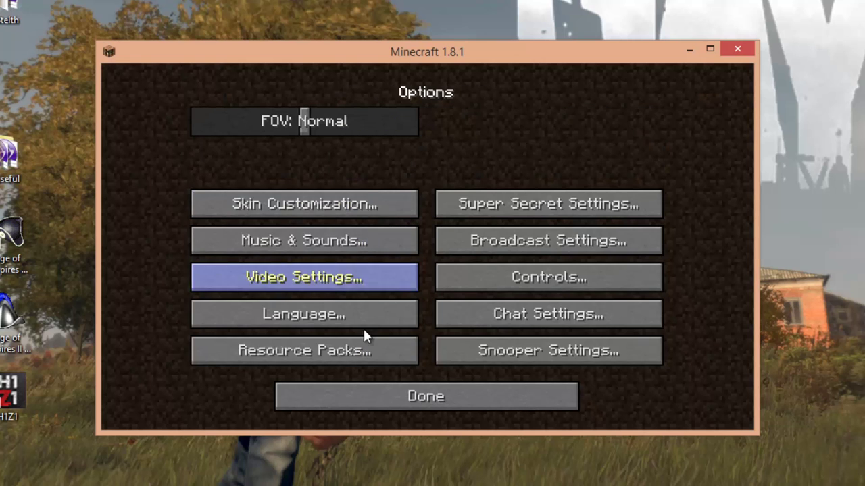
pyautogui.press('Escape')
# Create a new singleplayer world named New World in Creative mode
pyautogui.click(361, 244)
pyautogui.click(486, 365)
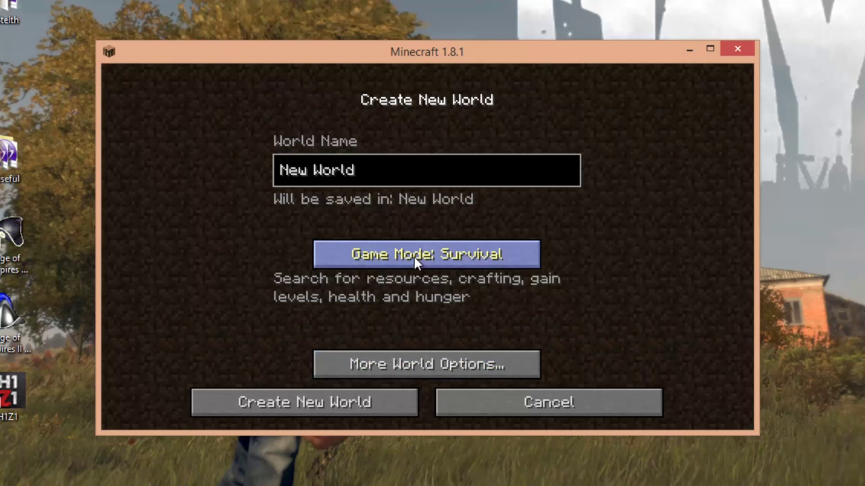
pyautogui.click(372, 257)
pyautogui.press('Return')
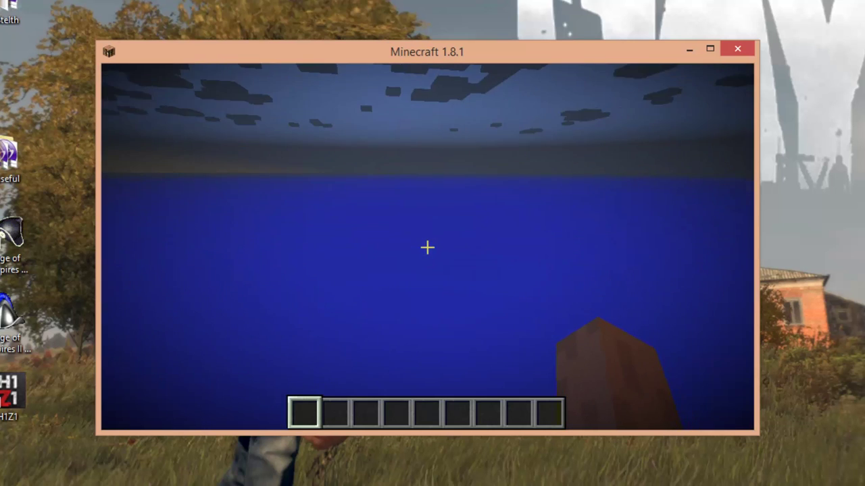
# Move ashore in the new world and turn on the debug overlay with the seed and slime information
pyautogui.press('w')
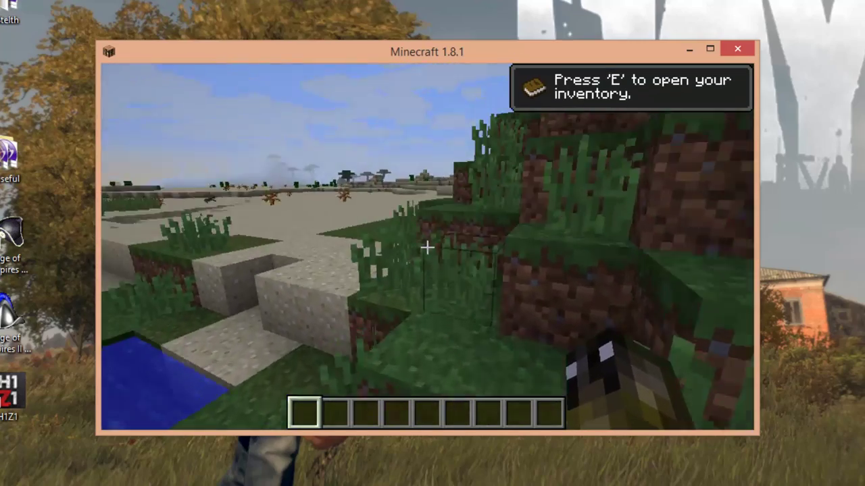
pyautogui.press('F3')
pyautogui.moveTo(431, 244)
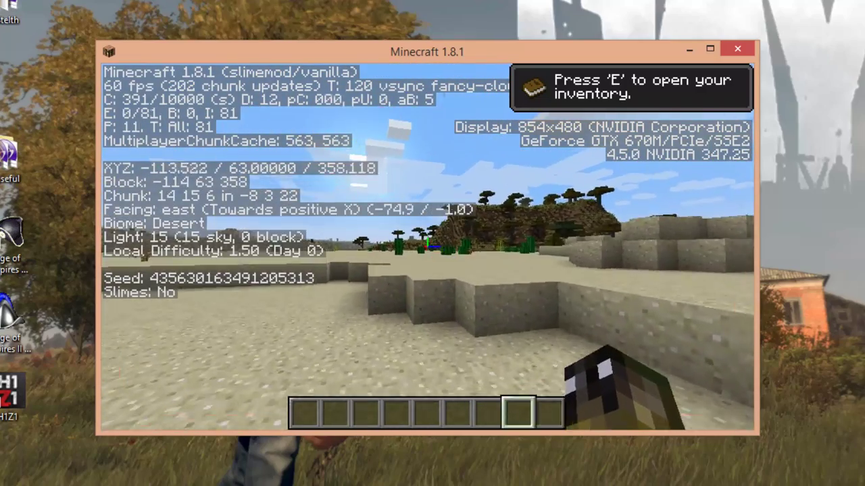
# Travel east across the desert towards the river, watching the overlay's Slimes line for a slime chunk
pyautogui.press('w')
pyautogui.scroll(5, 427, 246)
pyautogui.press('space')
pyautogui.scroll(-3, 427, 247)
pyautogui.scroll(3, 427, 246)
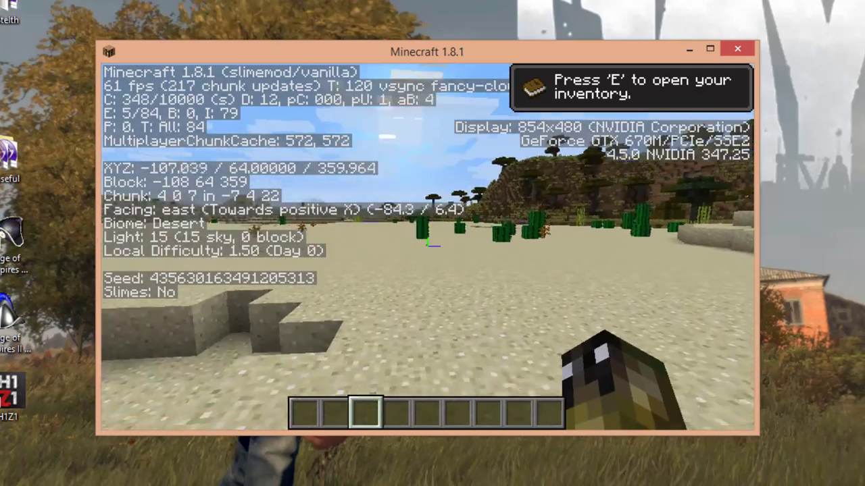
pyautogui.press('w')
pyautogui.scroll(-6, 432, 244)
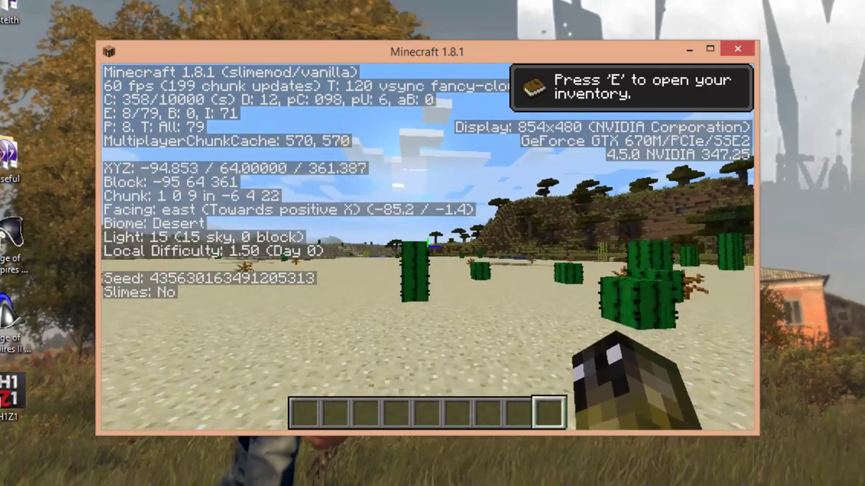
pyautogui.press('w')
pyautogui.scroll(5, 432, 244)
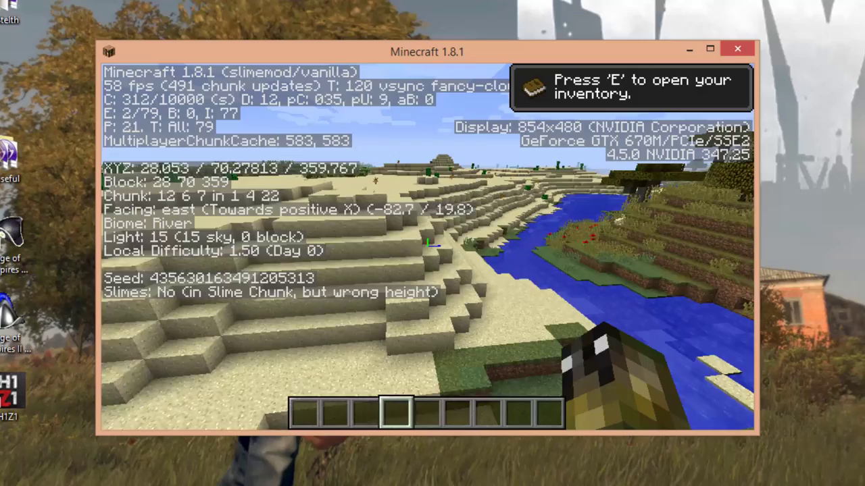
# Descend into the river inside the slime chunk and dig straight down through the riverbed to Y 54
pyautogui.press('w')
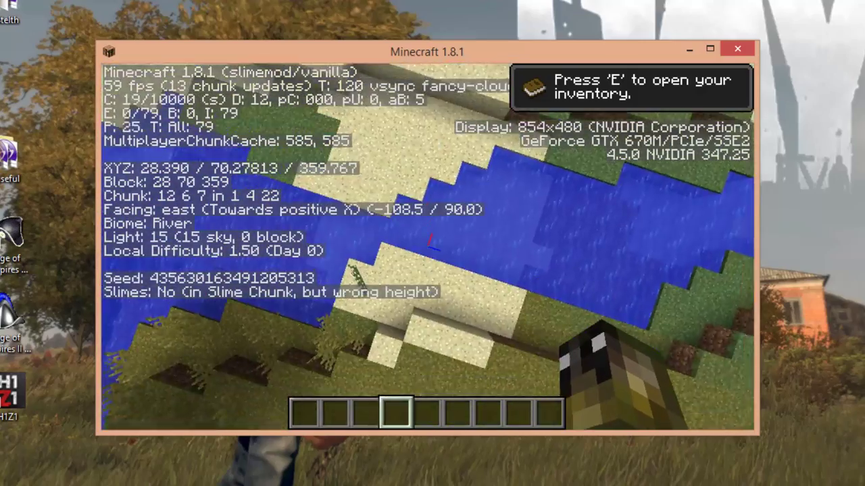
pyautogui.press('shift')
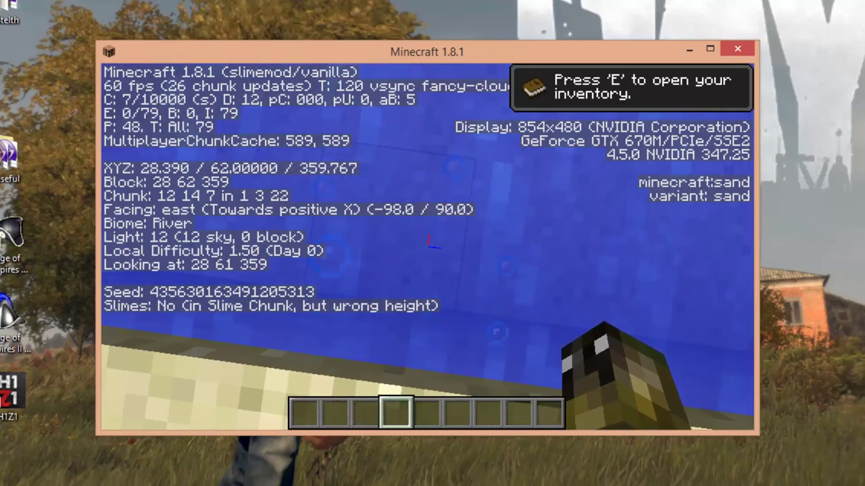
pyautogui.click(428, 247)
pyautogui.click(428, 247)
pyautogui.click(427, 246)
pyautogui.click(427, 247)
pyautogui.click(427, 246)
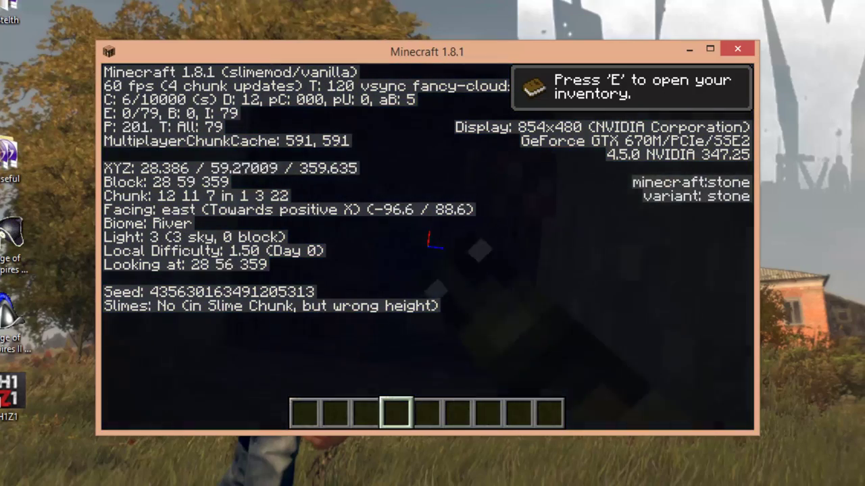
pyautogui.click(428, 246)
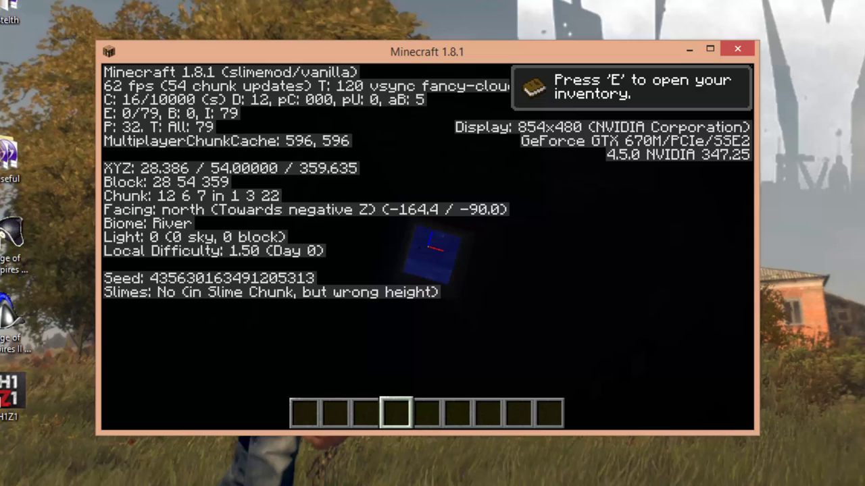
# Add Light Blue Wool to the hotbar from the Creative inventory and plug the shaft overhead against the river water
pyautogui.press('e')
pyautogui.click(415, 284)
pyautogui.click(420, 346)
pyautogui.press('e')
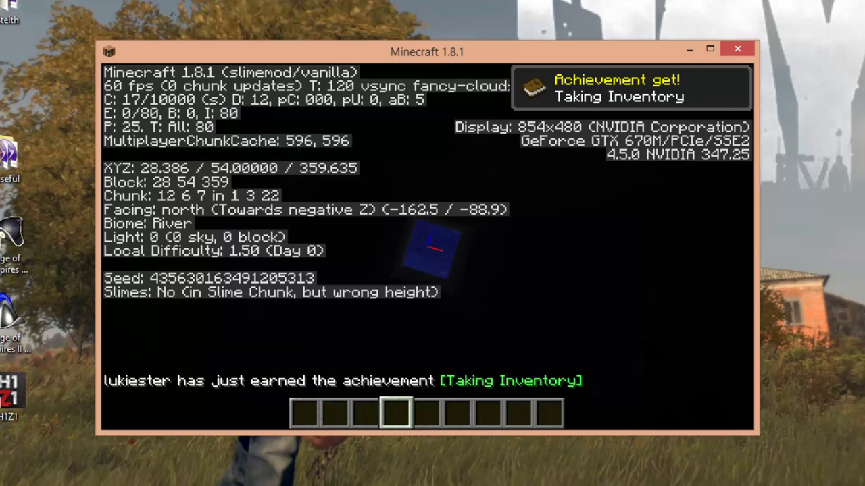
pyautogui.press('e')
pyautogui.keyDown('shift'); pyautogui.click(413, 286); pyautogui.keyUp('shift')
pyautogui.click(413, 286)
pyautogui.click(404, 320)
pyautogui.press('e')
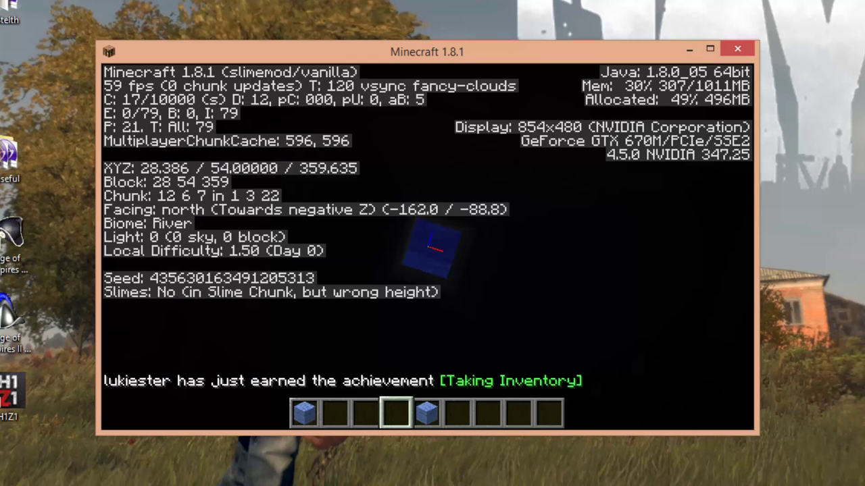
pyautogui.press('1')
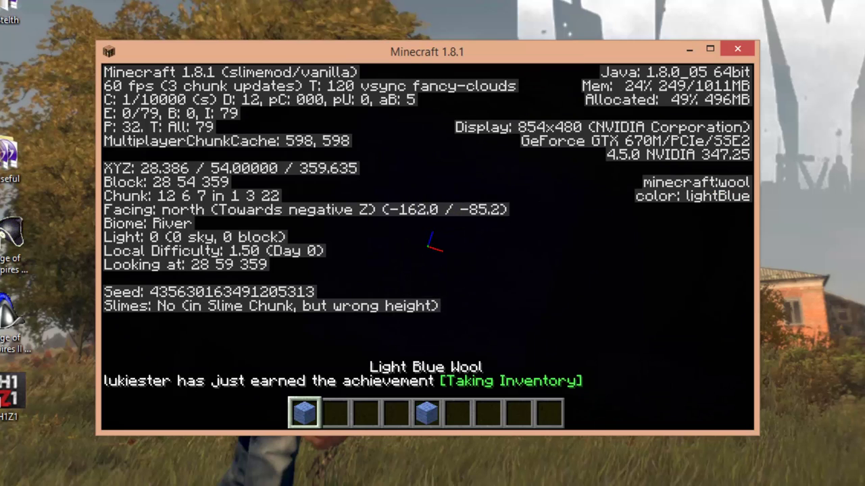
# Dig the shaft straight down through the stone from Y 54 to Y 25
pyautogui.click(432, 245)
pyautogui.click(432, 244)
pyautogui.click(433, 245)
pyautogui.click(432, 245)
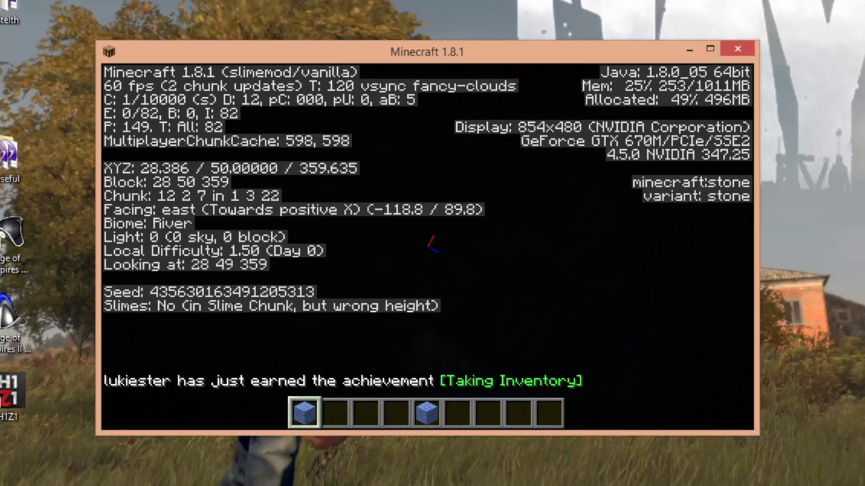
pyautogui.click(433, 245)
pyautogui.click(433, 245)
pyautogui.click(432, 244)
pyautogui.click(432, 244)
pyautogui.click(432, 244)
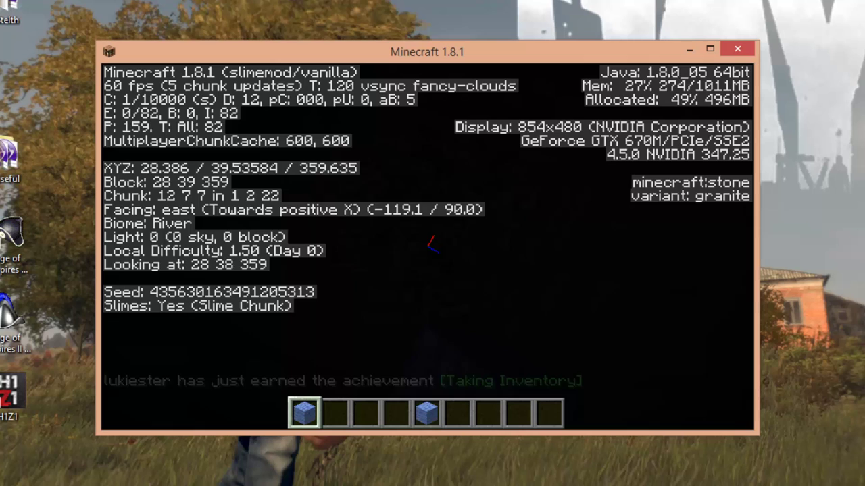
pyautogui.click(432, 244)
pyautogui.click(433, 244)
pyautogui.click(432, 245)
pyautogui.click(433, 244)
pyautogui.click(432, 245)
pyautogui.click(433, 245)
pyautogui.click(432, 245)
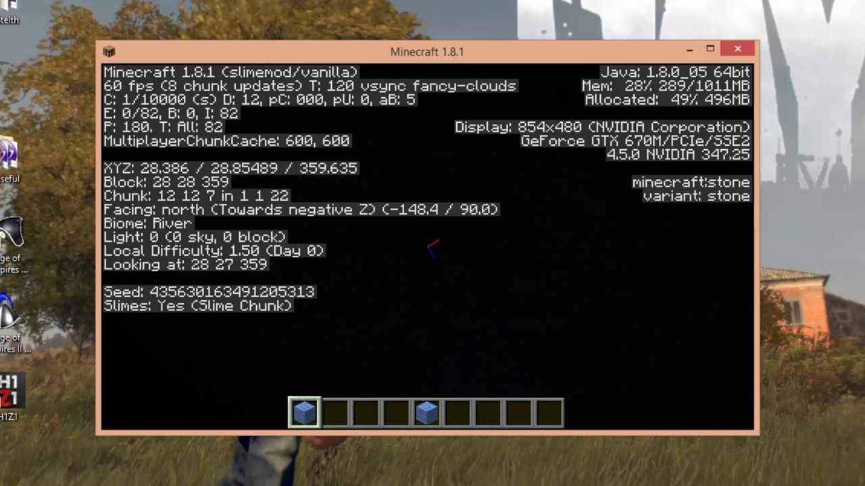
pyautogui.click(433, 245)
pyautogui.click(433, 244)
pyautogui.click(433, 245)
pyautogui.click(432, 244)
# Dig out a small room in the stone around the shaft's bottom at Y 25, extending it north
pyautogui.moveTo(432, 245)
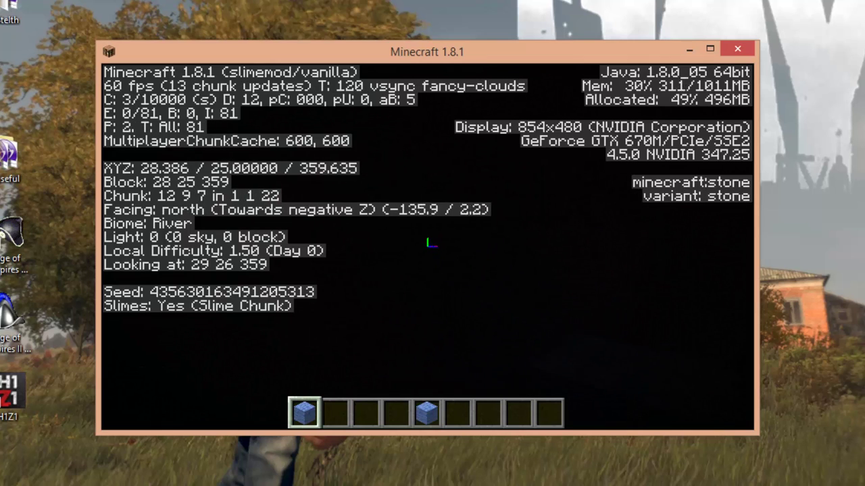
pyautogui.click(427, 247)
pyautogui.click(427, 247)
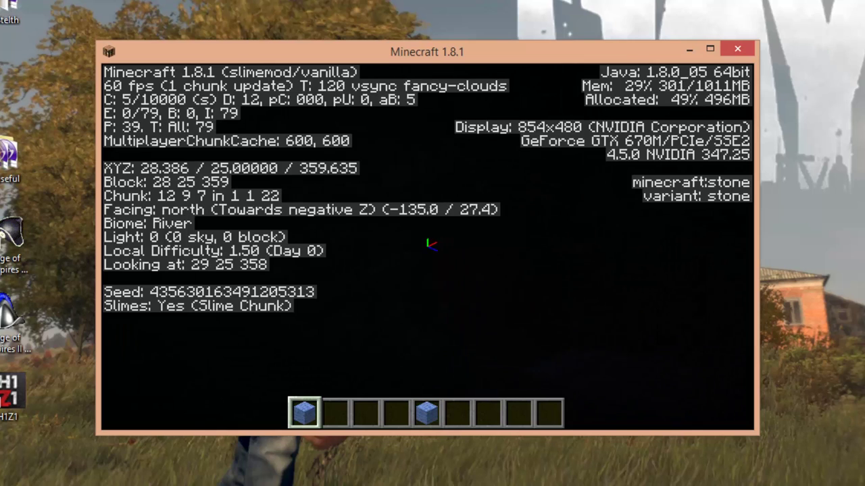
pyautogui.click(427, 246)
pyautogui.click(427, 247)
pyautogui.click(427, 247)
pyautogui.click(427, 247)
pyautogui.click(427, 247)
pyautogui.click(427, 246)
pyautogui.press('w')
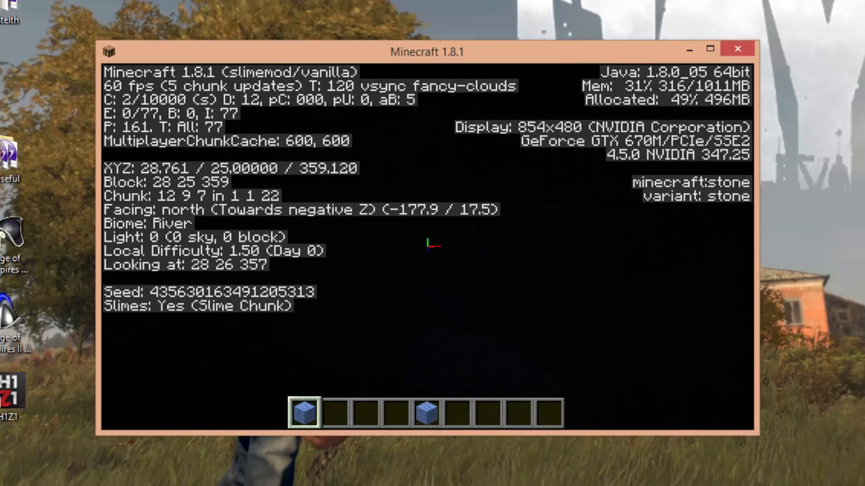
pyautogui.click(427, 247)
pyautogui.click(427, 246)
pyautogui.press('w')
pyautogui.press('a')
pyautogui.click(427, 246)
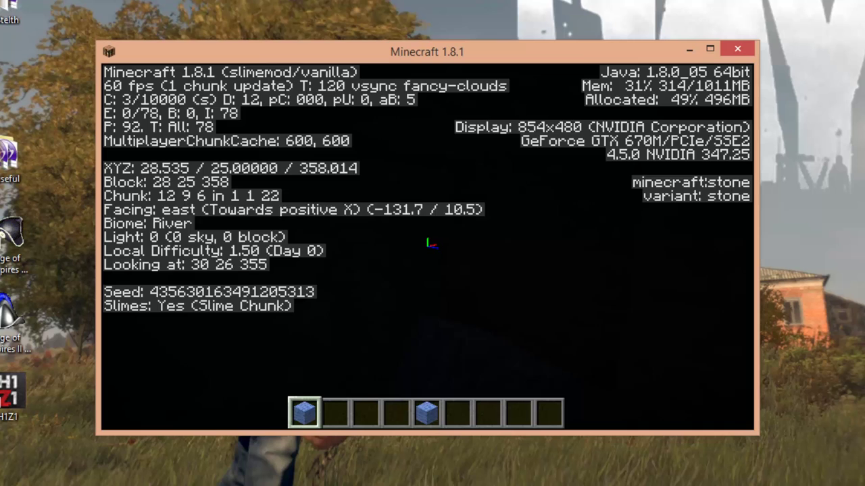
# Walk around the dug-out room at Y 25 and examine the overlay's Slimes line at different positions in the chunk
pyautogui.moveTo(432, 244)
pyautogui.press('w')
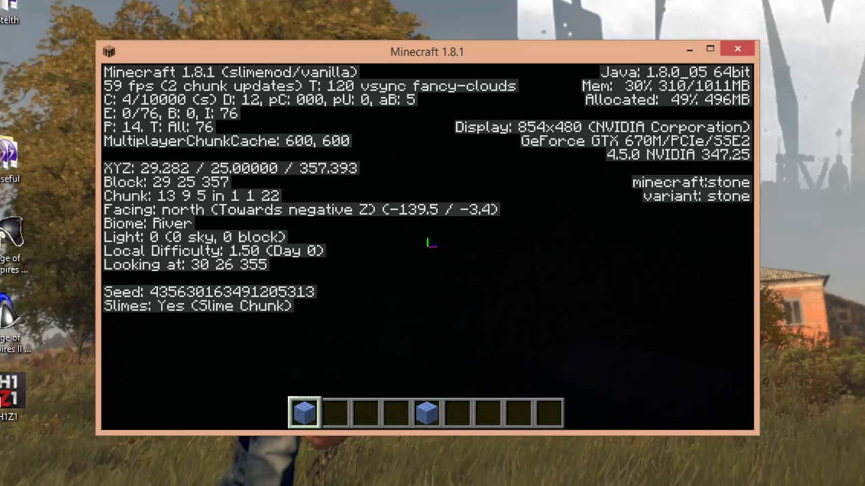
pyautogui.press('w')
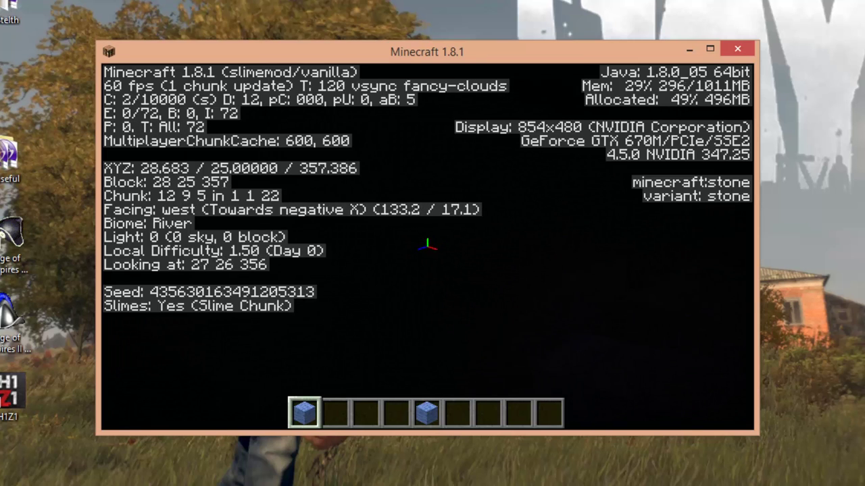
pyautogui.press('w')
pyautogui.press('space')
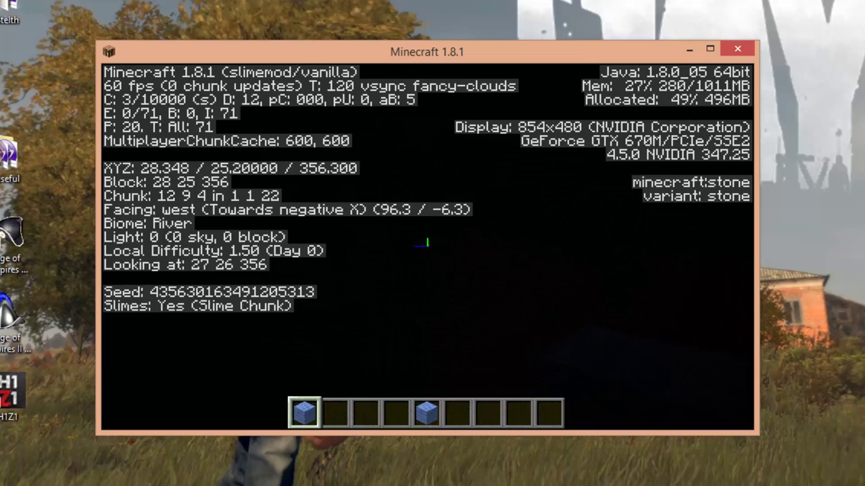
pyautogui.press('w')
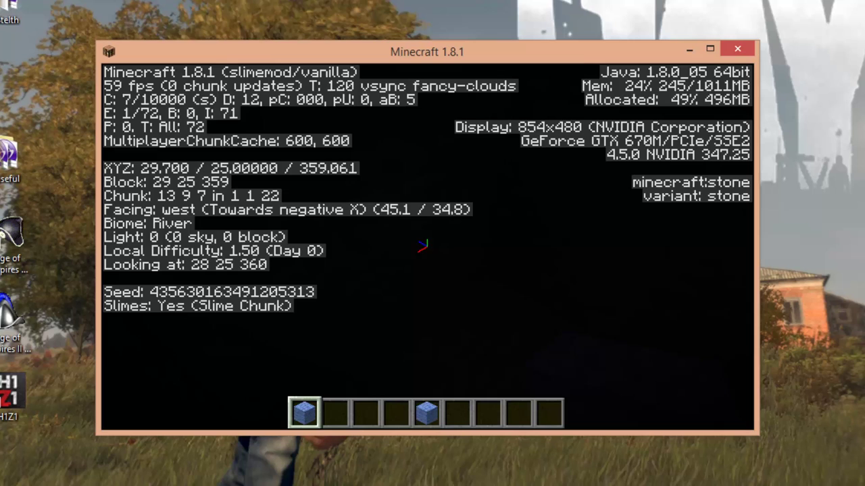
pyautogui.press('w')
pyautogui.press('w')
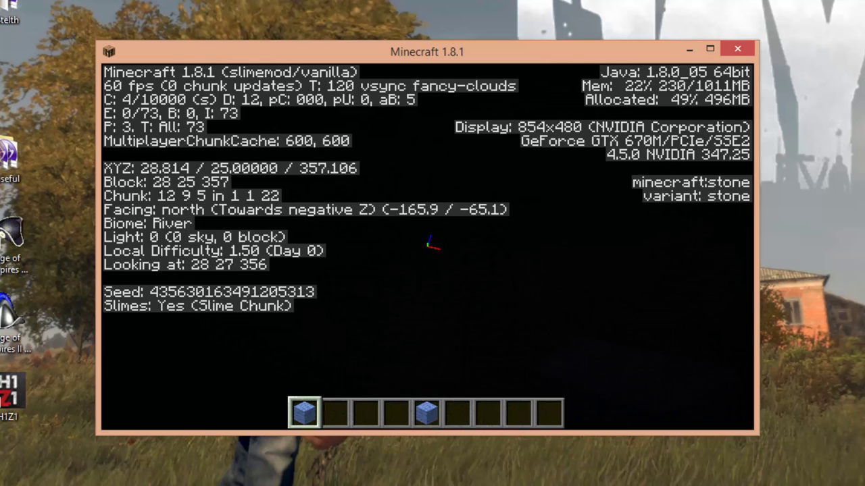
pyautogui.press('w')
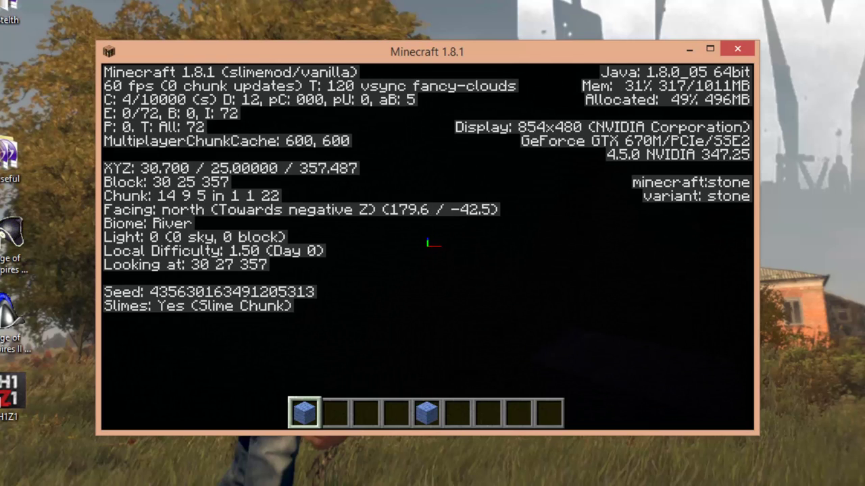